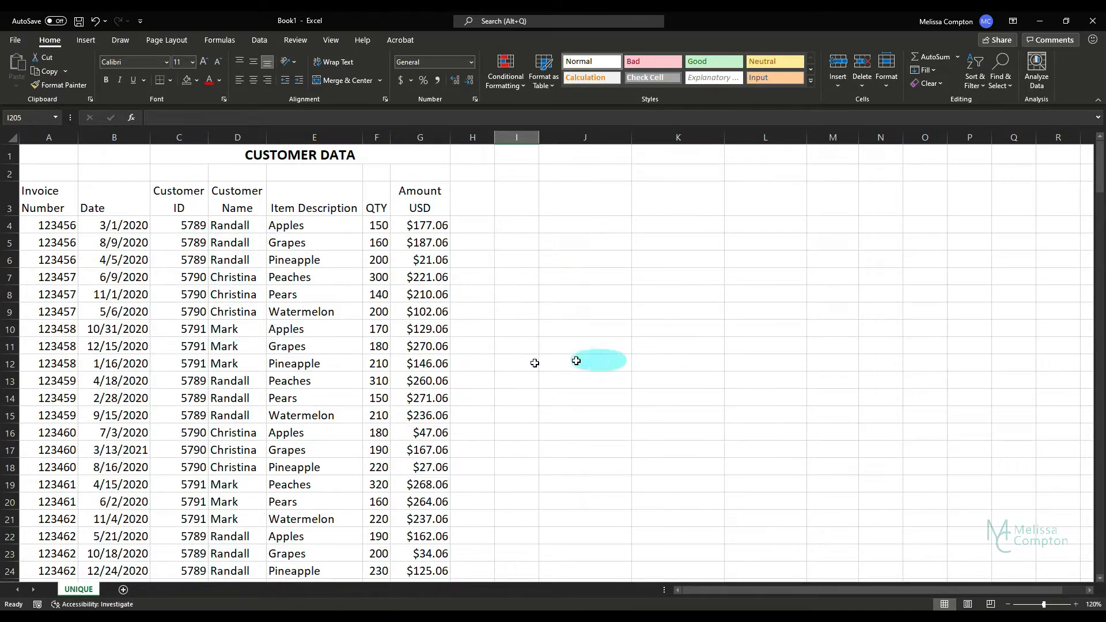
# Step: Search for the UNIQUE function and start inserting it in cell J4
pyautogui.click(578, 227)
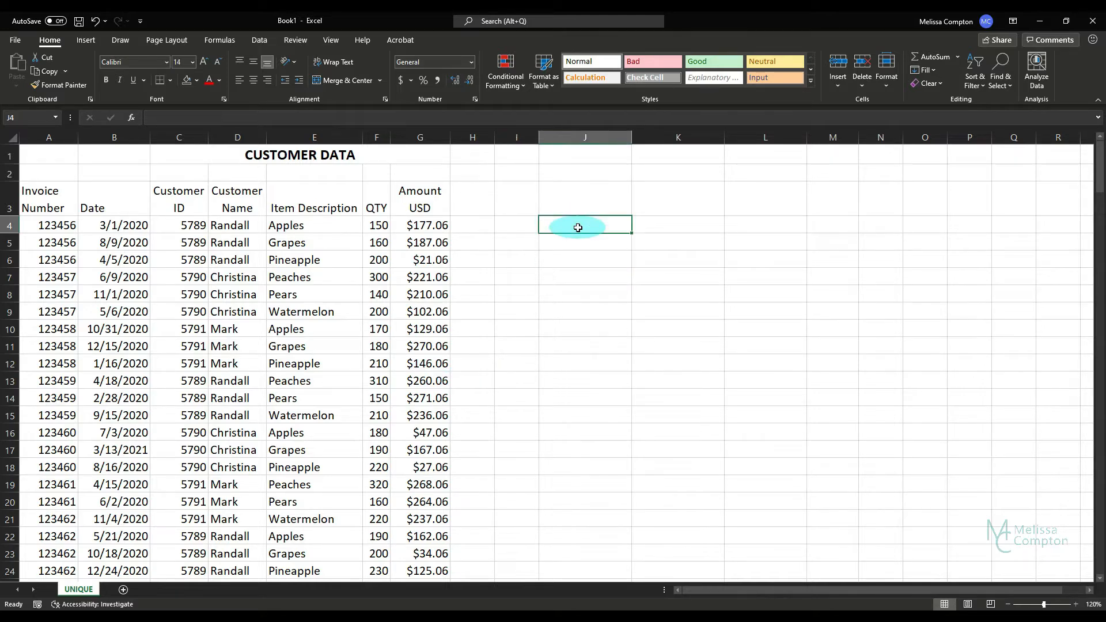
pyautogui.click(132, 118)
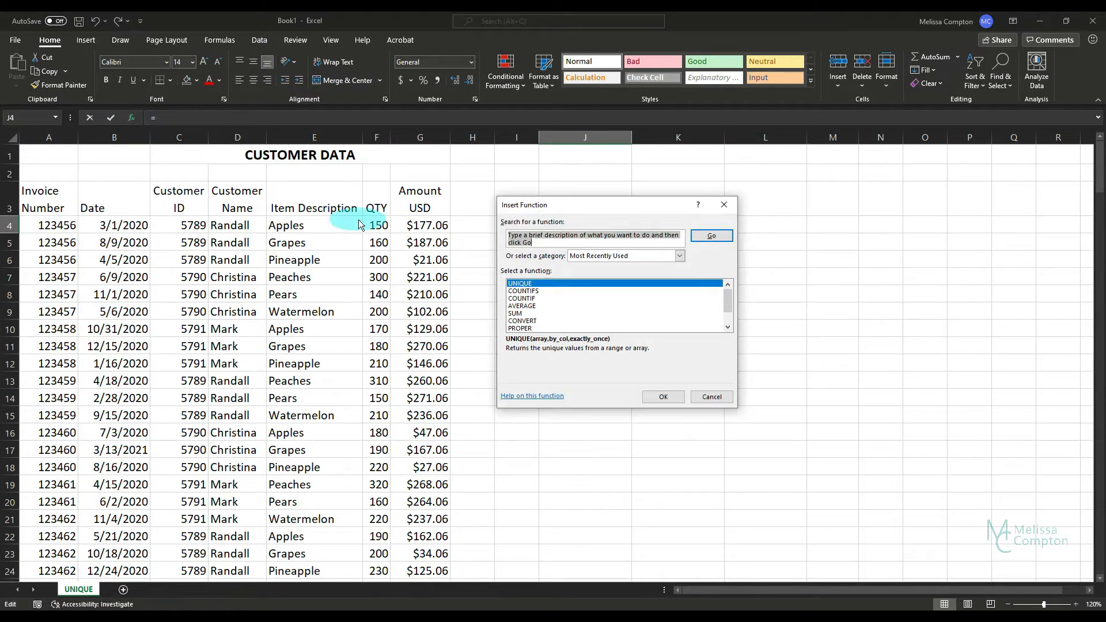
pyautogui.write('UNIQUE')
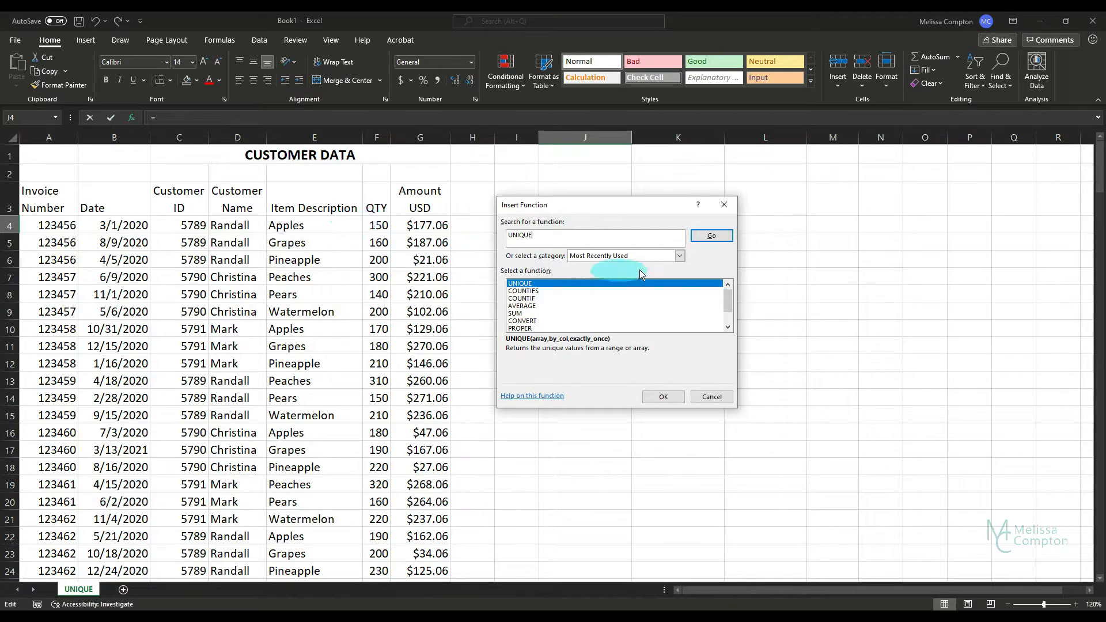
pyautogui.click(717, 237)
pyautogui.click(534, 286)
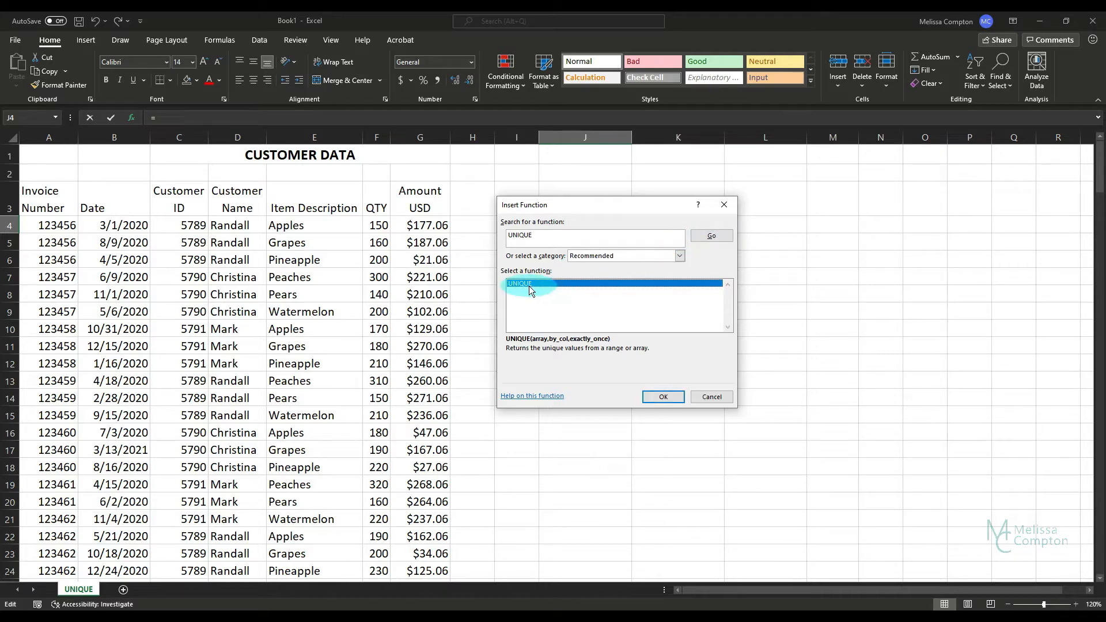
pyautogui.click(656, 393)
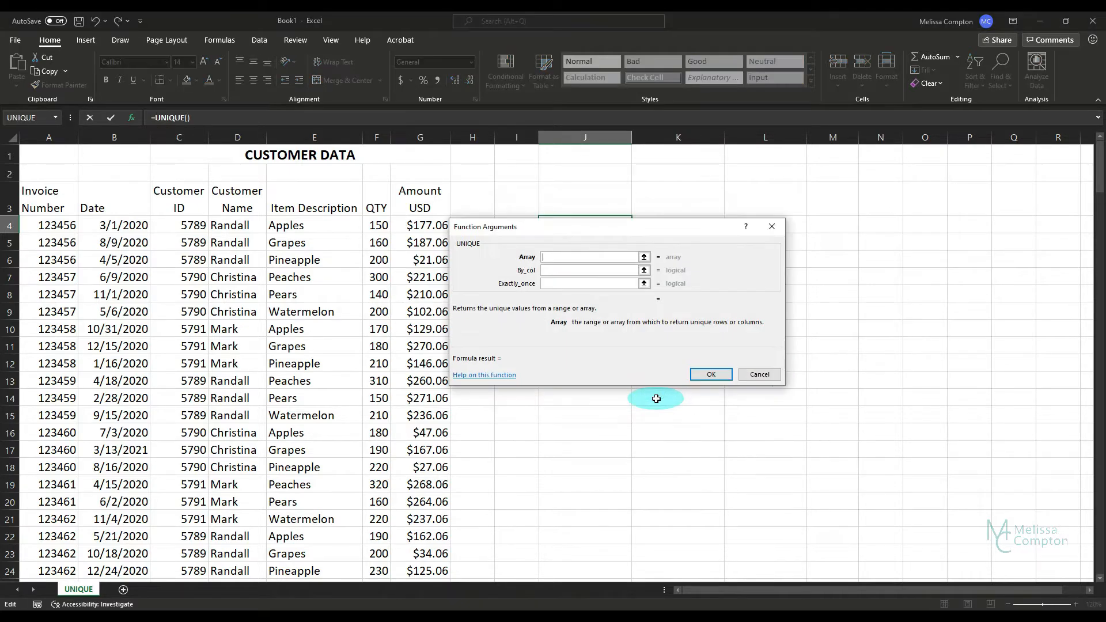
# Step: Set the UNIQUE array to the customer names in D4:D204 and complete the formula
pyautogui.click(553, 272)
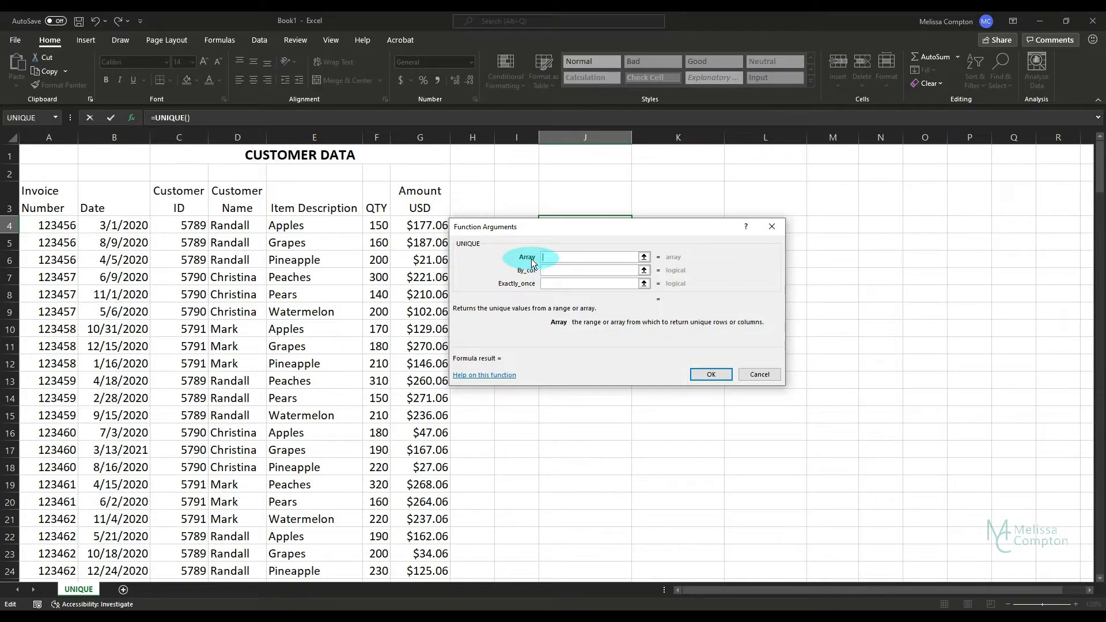
pyautogui.click(231, 225)
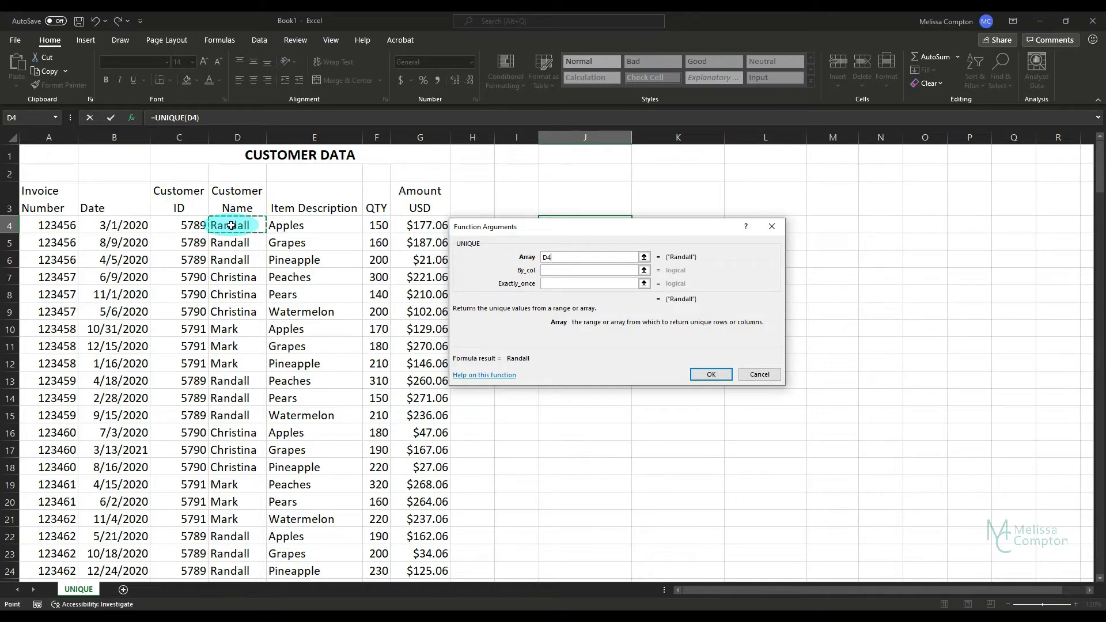
pyautogui.hotkey('ctrl', 'shift', 'Down')
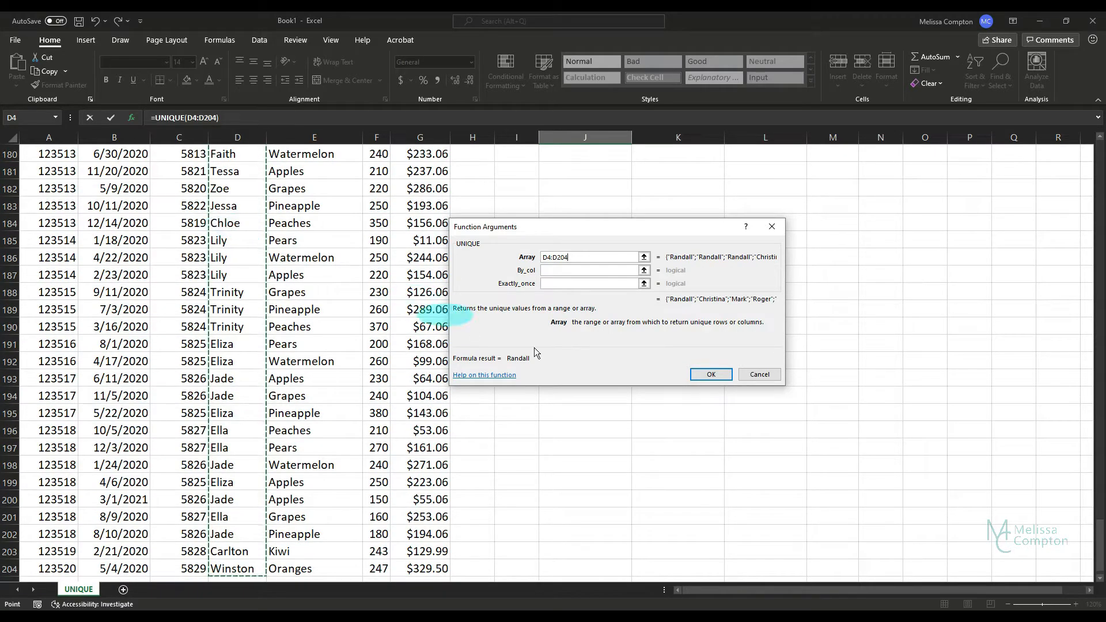
pyautogui.click(711, 374)
pyautogui.scroll(1, 683, 353)
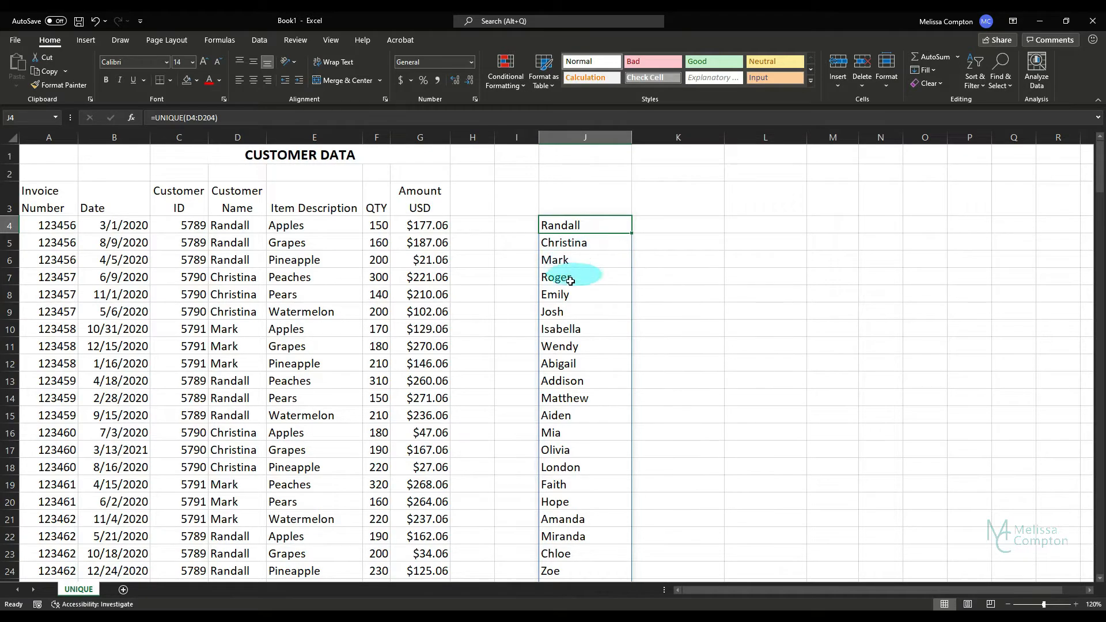
# Step: Delete the UNIQUE formula from cell J4 after reviewing the list of names
pyautogui.scroll(-9, 570, 345)
pyautogui.scroll(8, 572, 344)
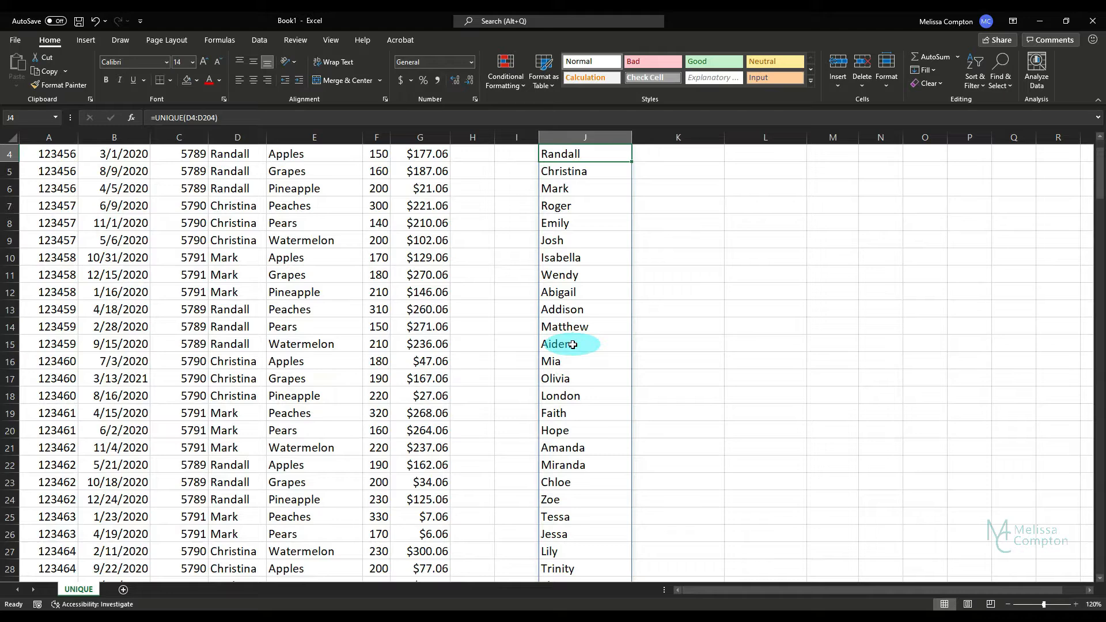
pyautogui.scroll(1, 572, 344)
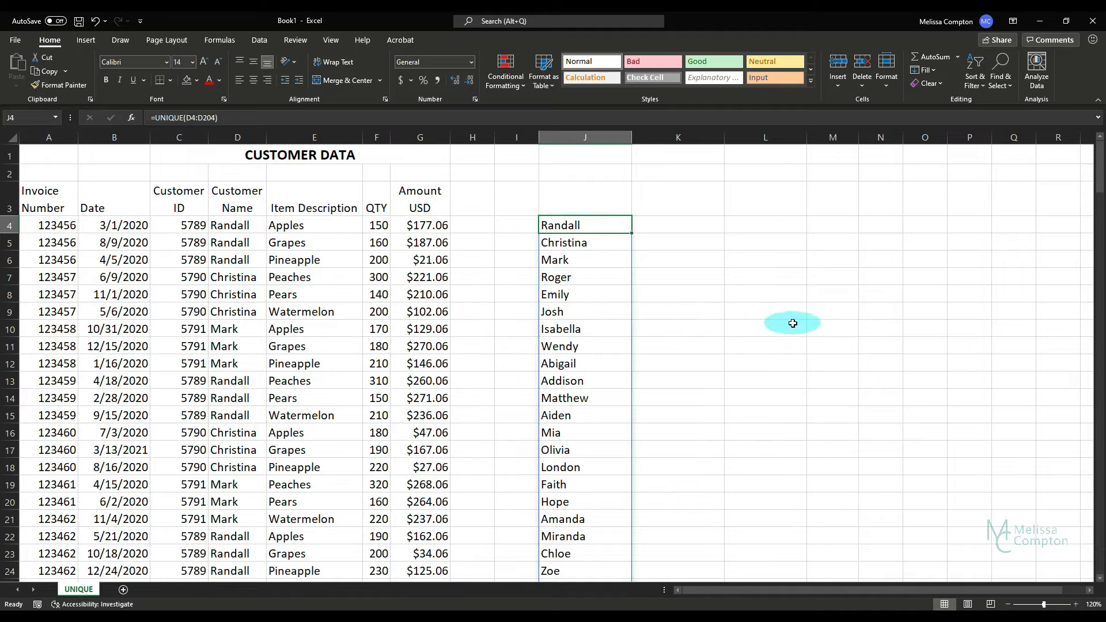
pyautogui.press('Delete')
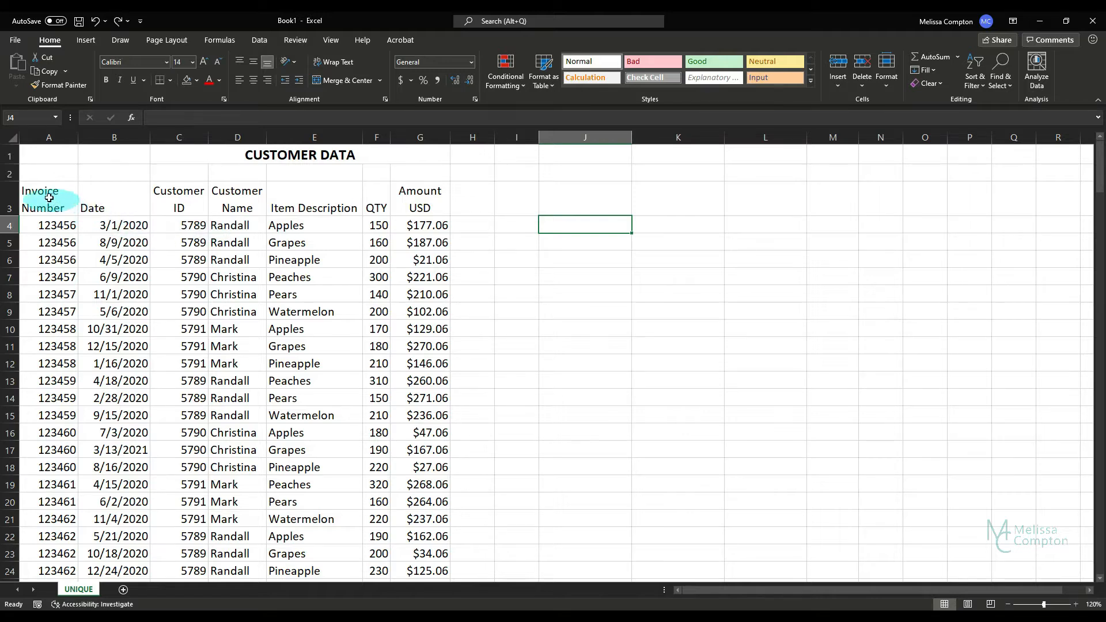
# Step: Convert the customer data range A3:G204 into a table with headers
pyautogui.moveTo(47, 196); pyautogui.dragTo(423, 204)
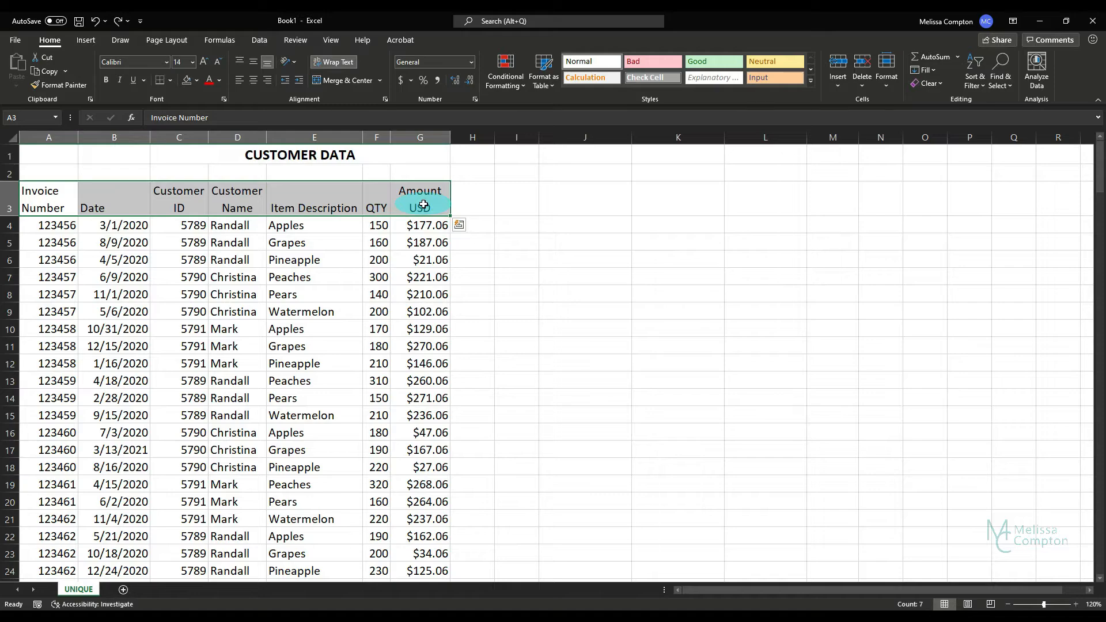
pyautogui.hotkey('ctrl', 'shift', 'Down')
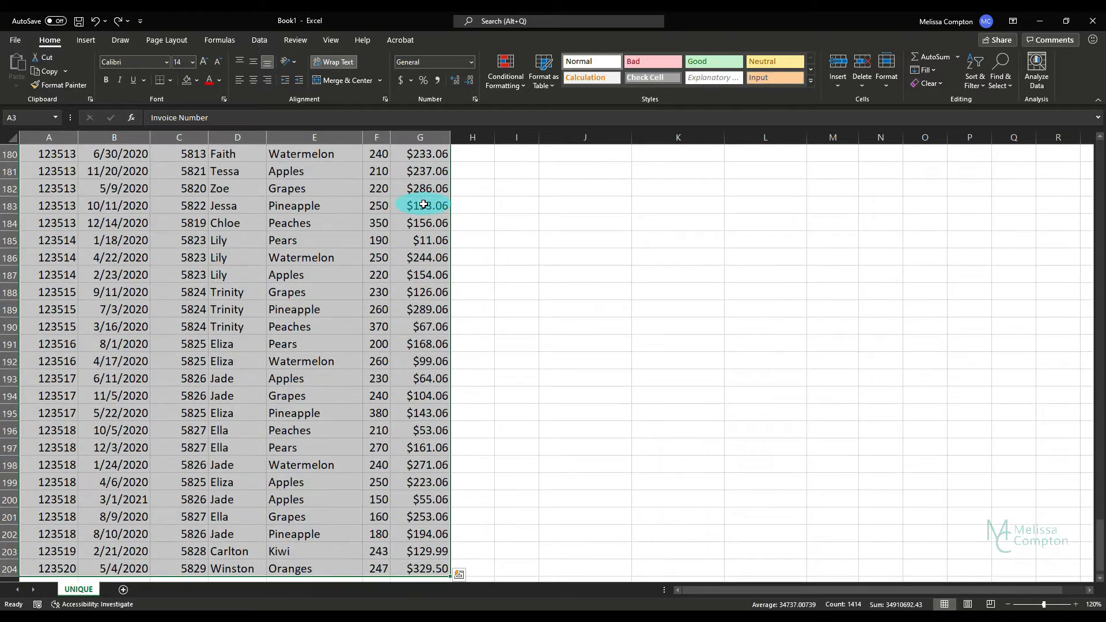
pyautogui.click(82, 41)
pyautogui.click(99, 72)
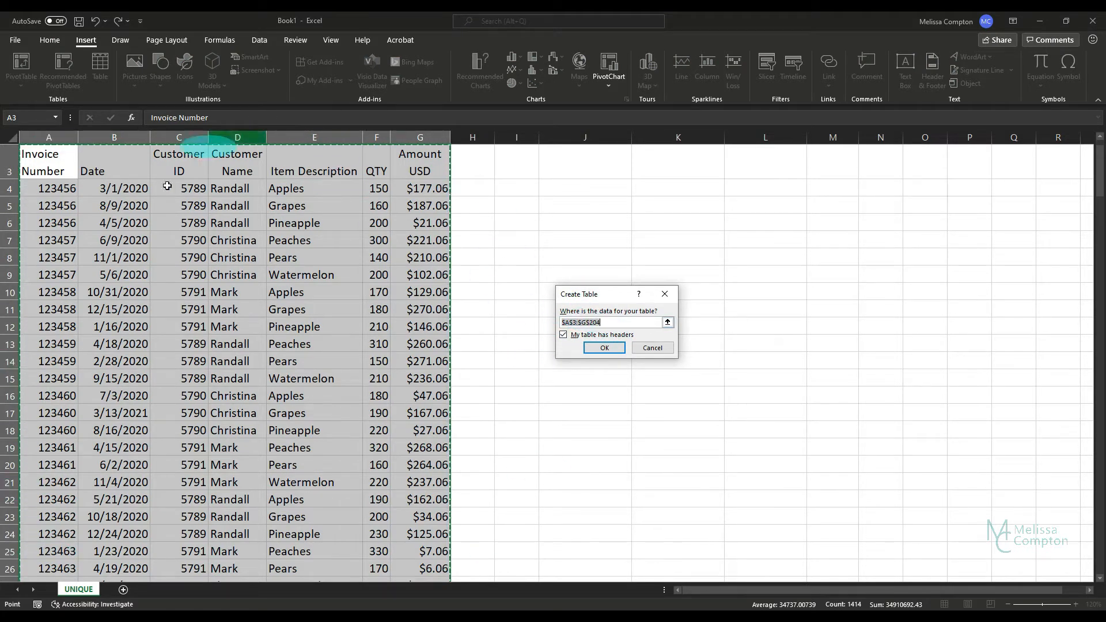
pyautogui.click(602, 348)
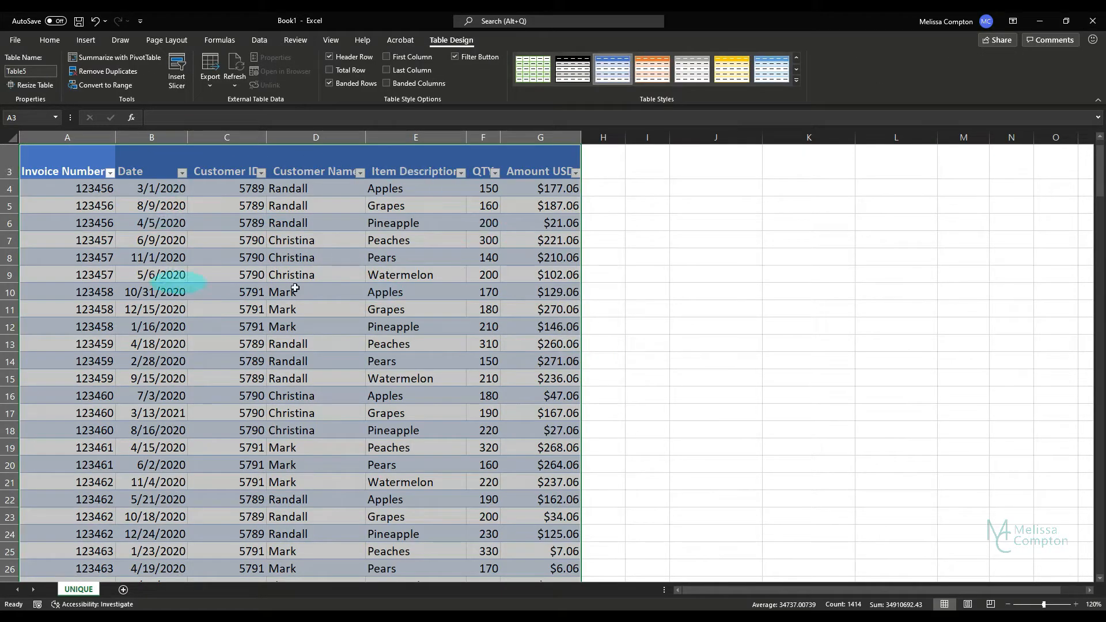
# Step: Apply a grey banded table style with black cell borders to the customer data table
pyautogui.click(796, 70)
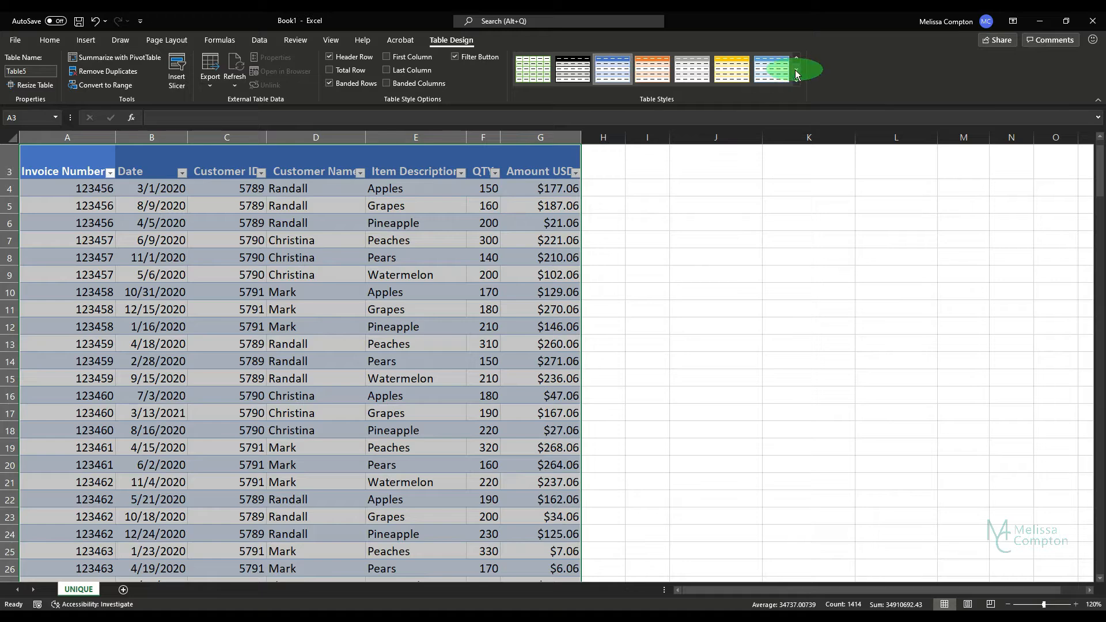
pyautogui.click(795, 69)
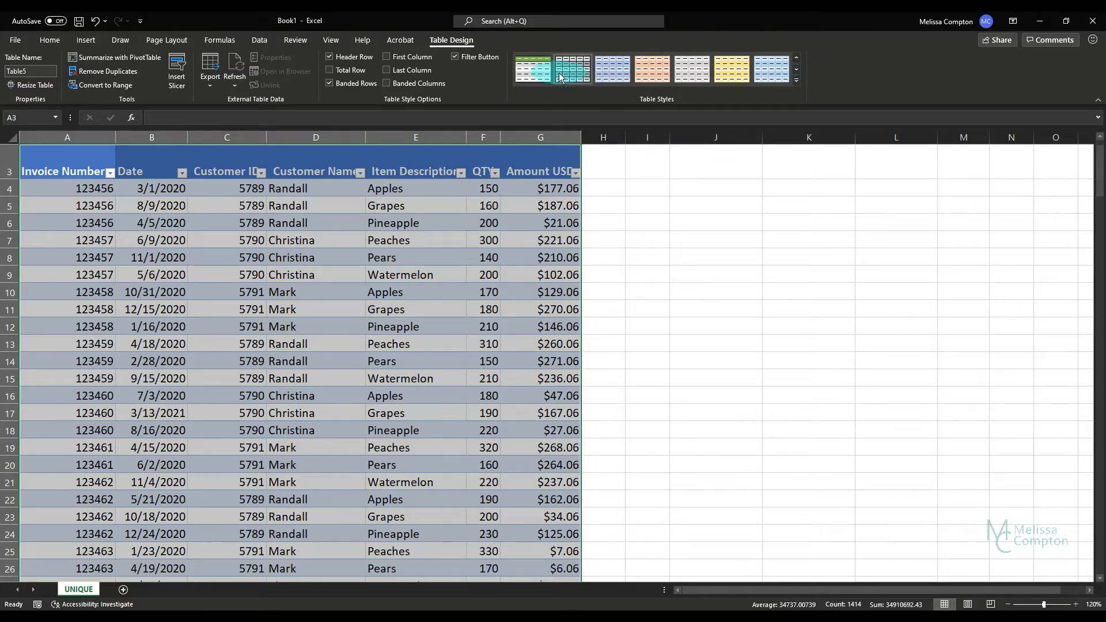
pyautogui.click(578, 81)
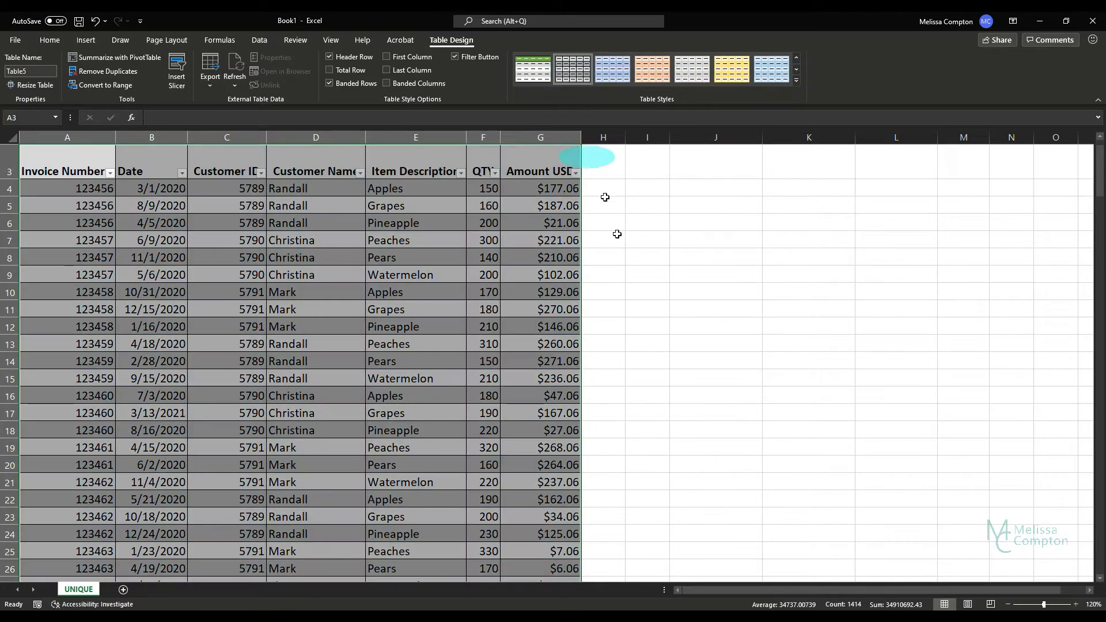
pyautogui.click(640, 271)
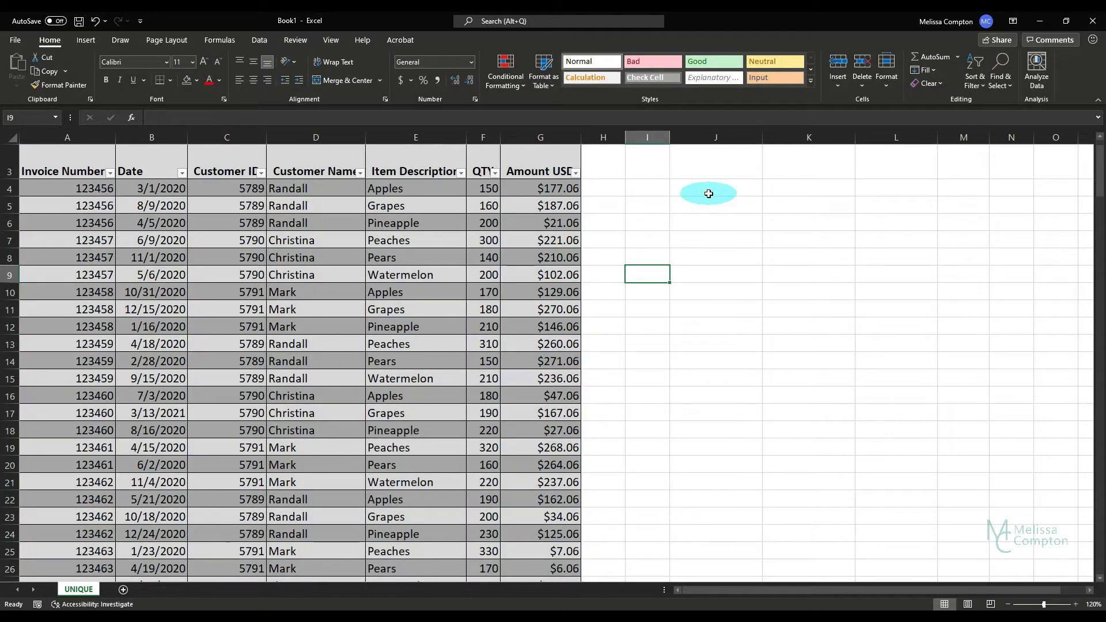
# Step: Insert a UNIQUE function in cell J4 with the table's Customer Name column as the array
pyautogui.scroll(1, 708, 190)
pyautogui.click(703, 222)
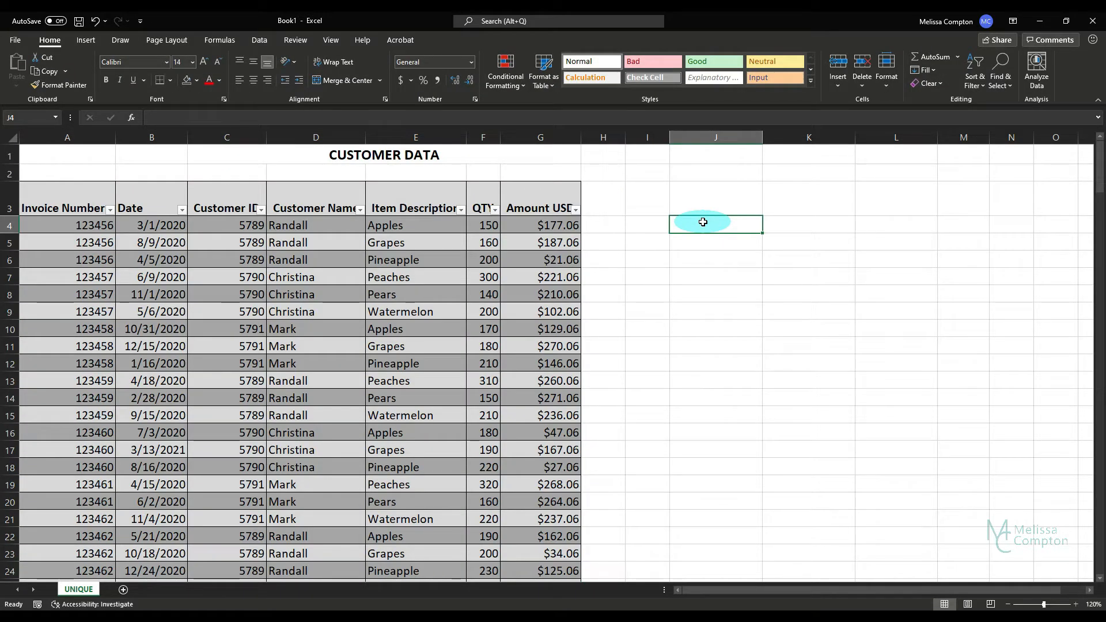
pyautogui.click(131, 118)
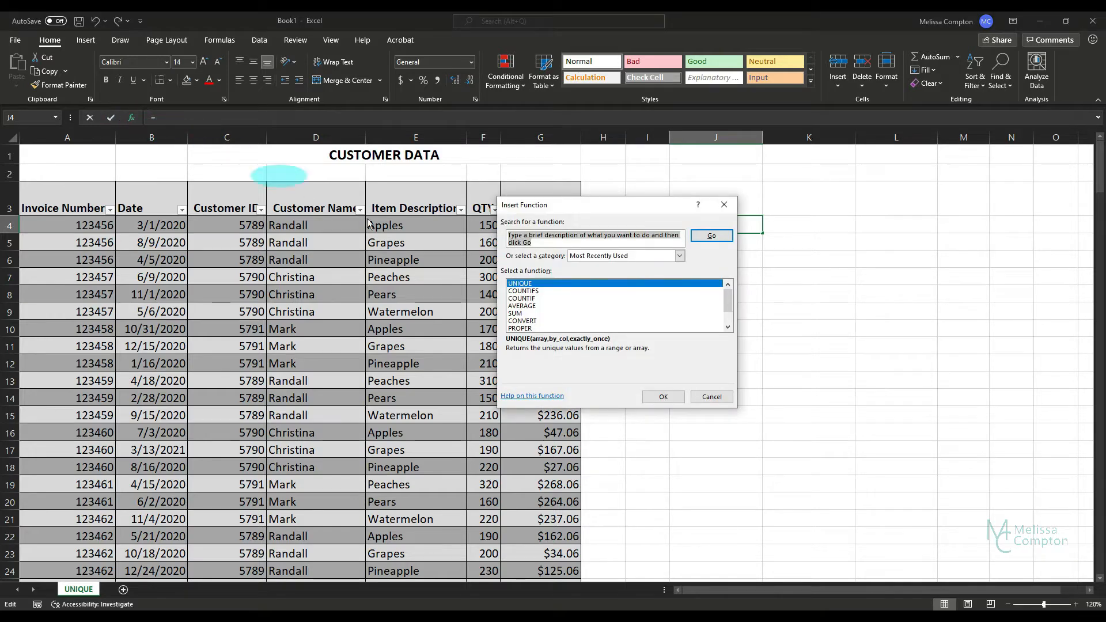
pyautogui.click(525, 283)
pyautogui.click(663, 397)
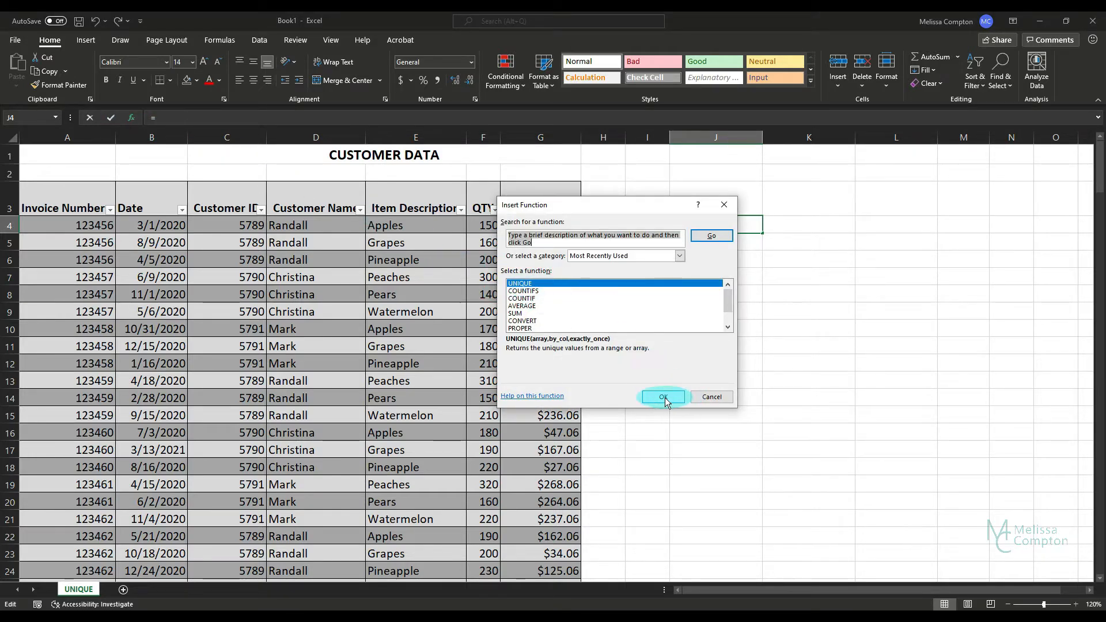
pyautogui.moveTo(642, 224); pyautogui.dragTo(803, 203)
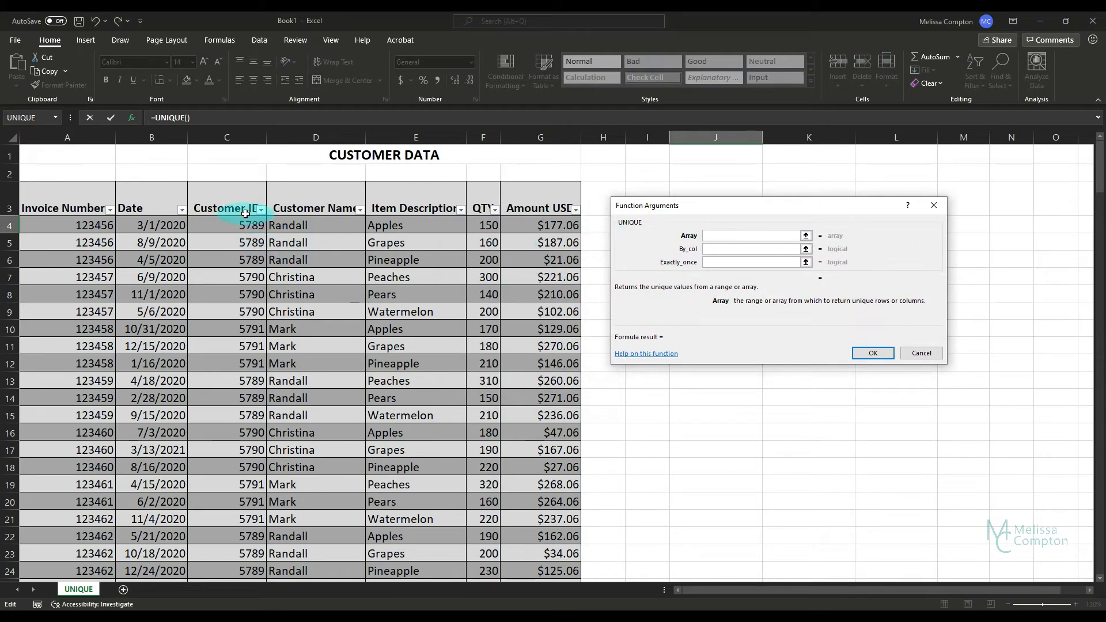
pyautogui.click(316, 180)
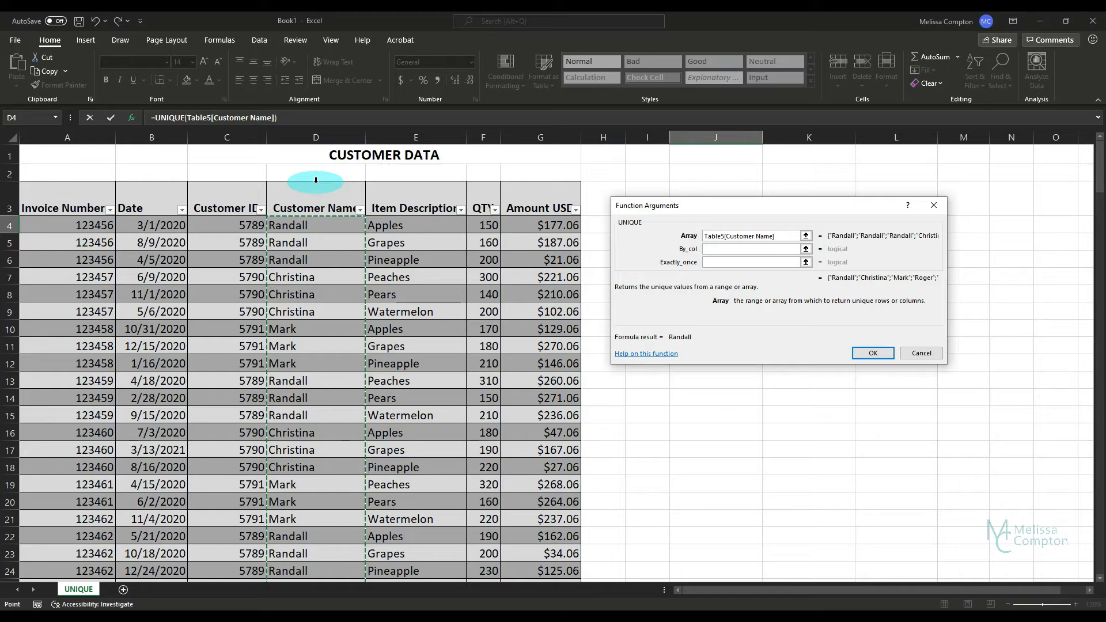
pyautogui.click(878, 354)
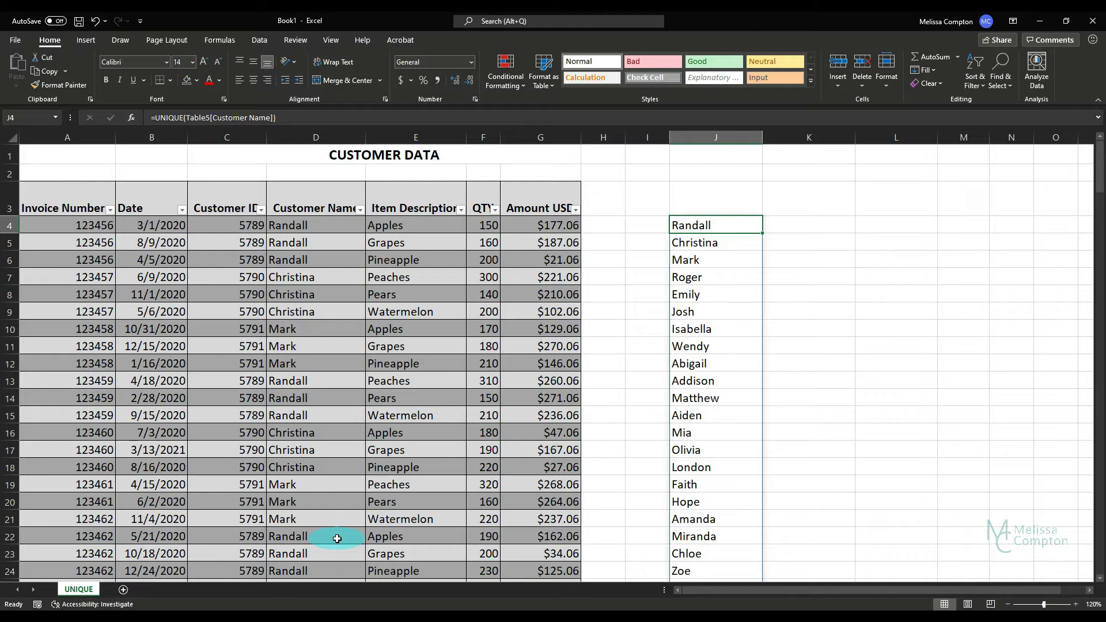
# Step: Insert a UNIQUE function in cell K4 with the table's Customer Name and Item Description columns as the array, and review the resulting list
pyautogui.click(809, 226)
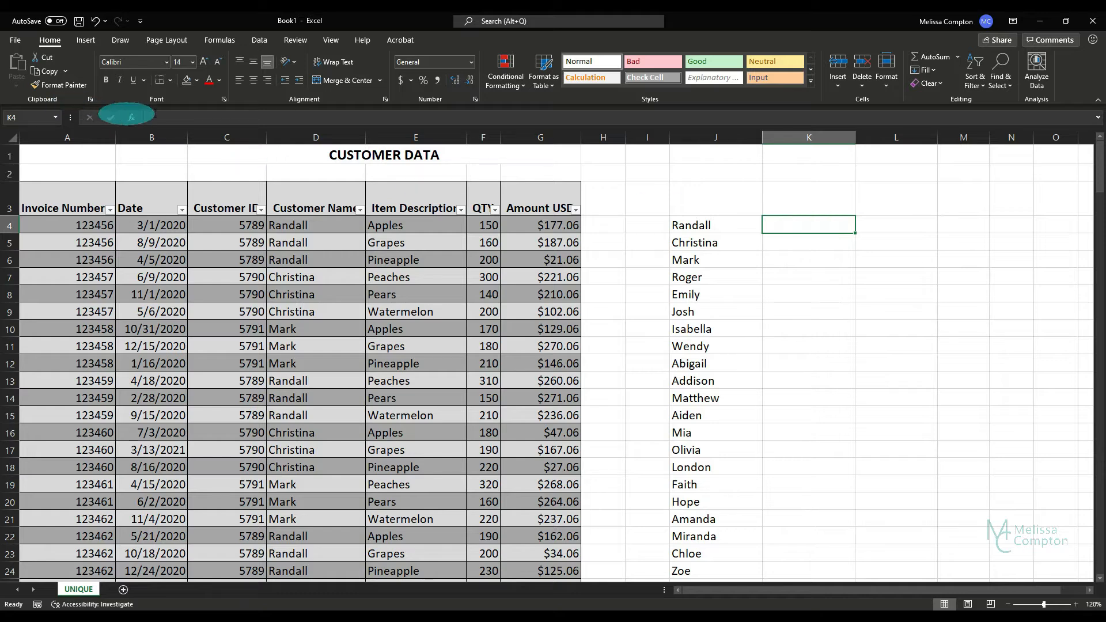
pyautogui.click(133, 120)
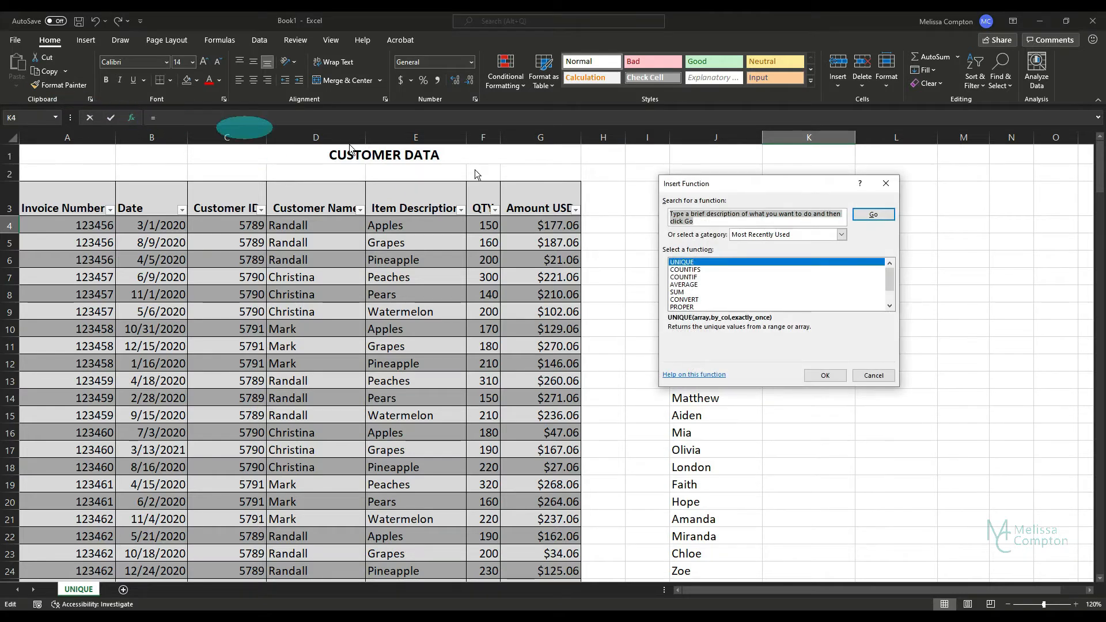
pyautogui.click(667, 262)
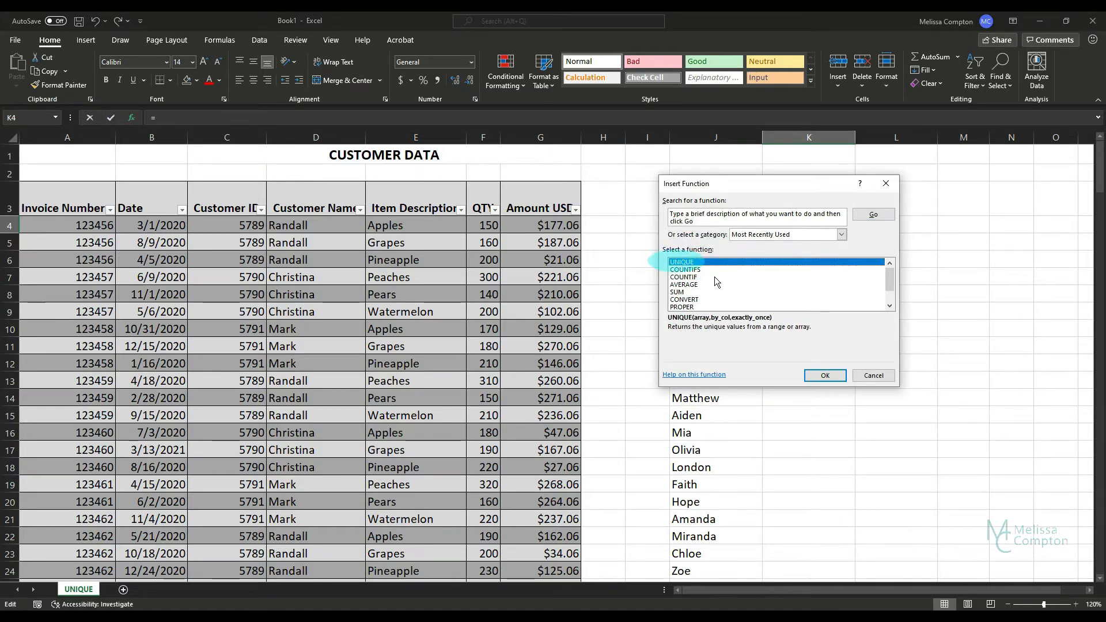
pyautogui.click(815, 377)
pyautogui.click(716, 236)
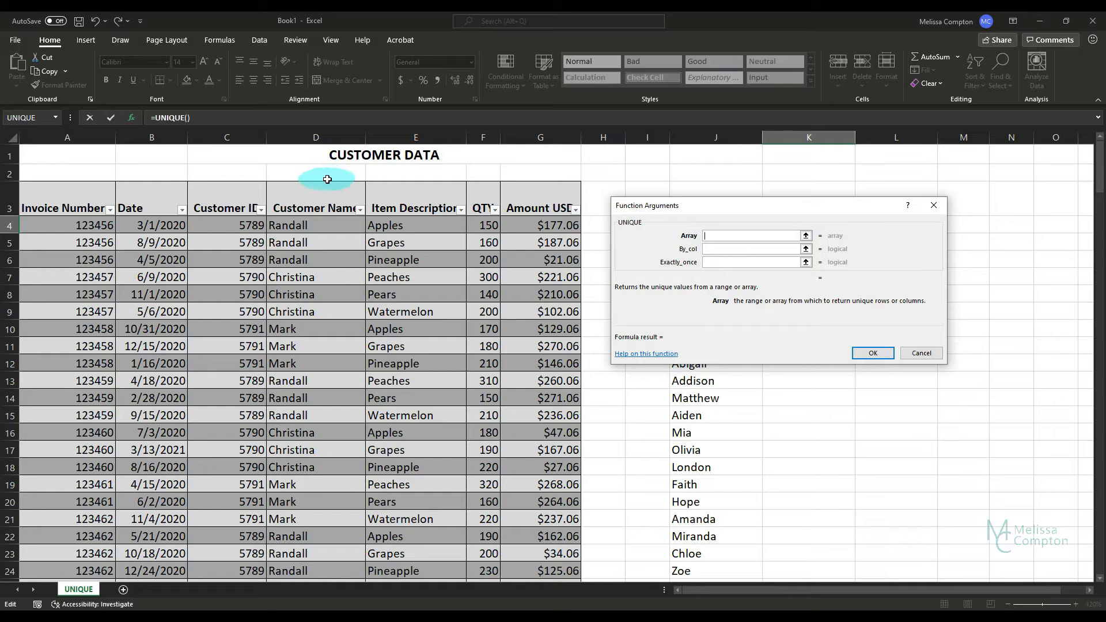
pyautogui.moveTo(323, 181); pyautogui.dragTo(404, 183)
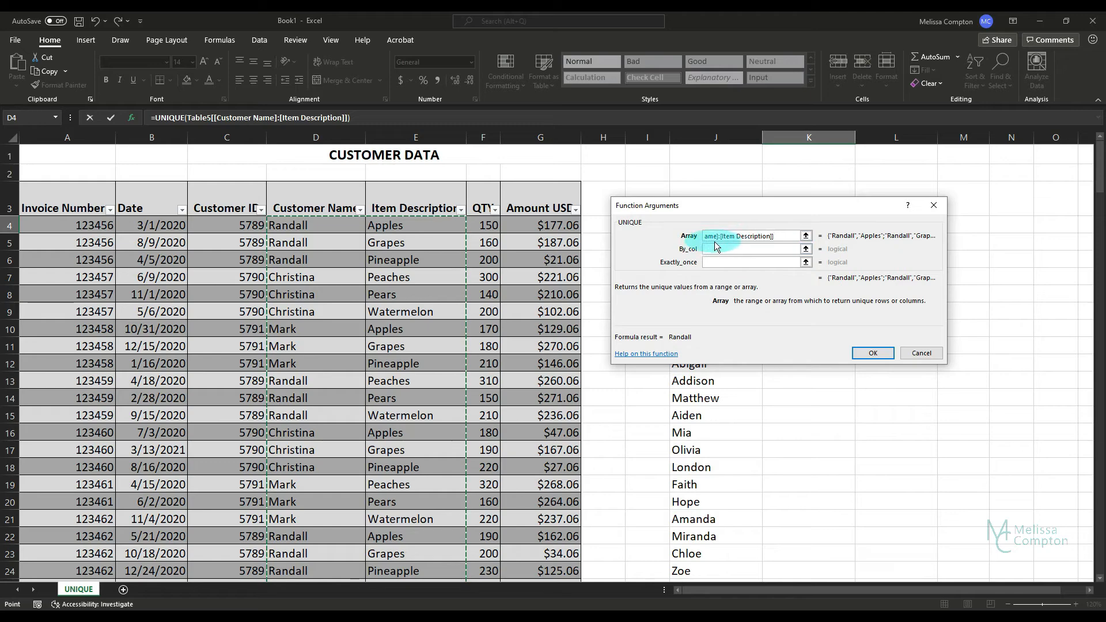
pyautogui.click(881, 353)
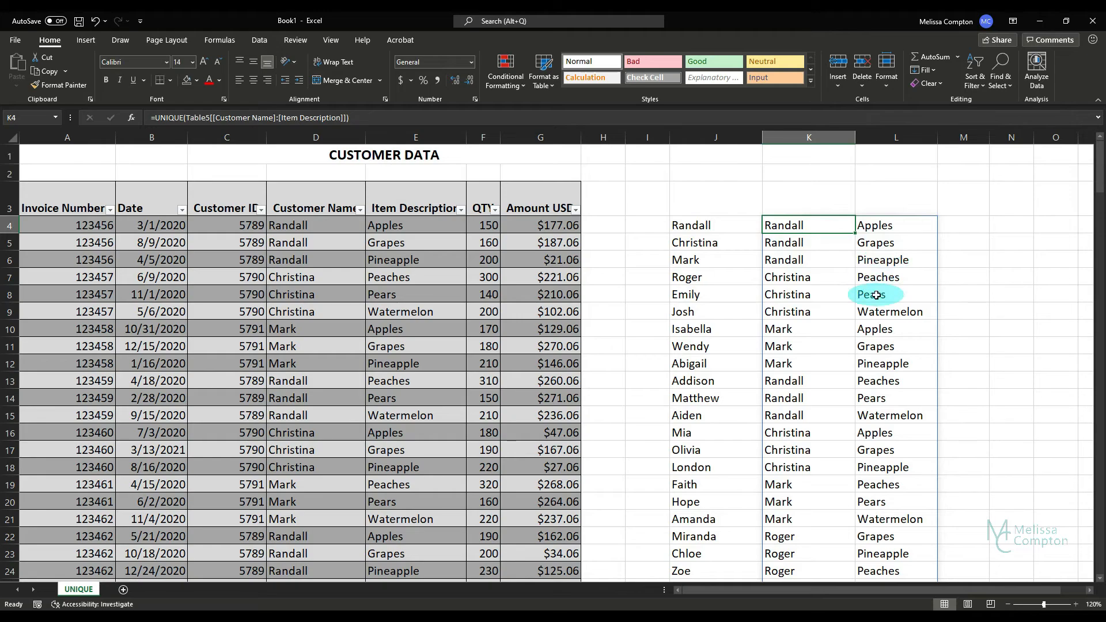
pyautogui.scroll(-7, 876, 295)
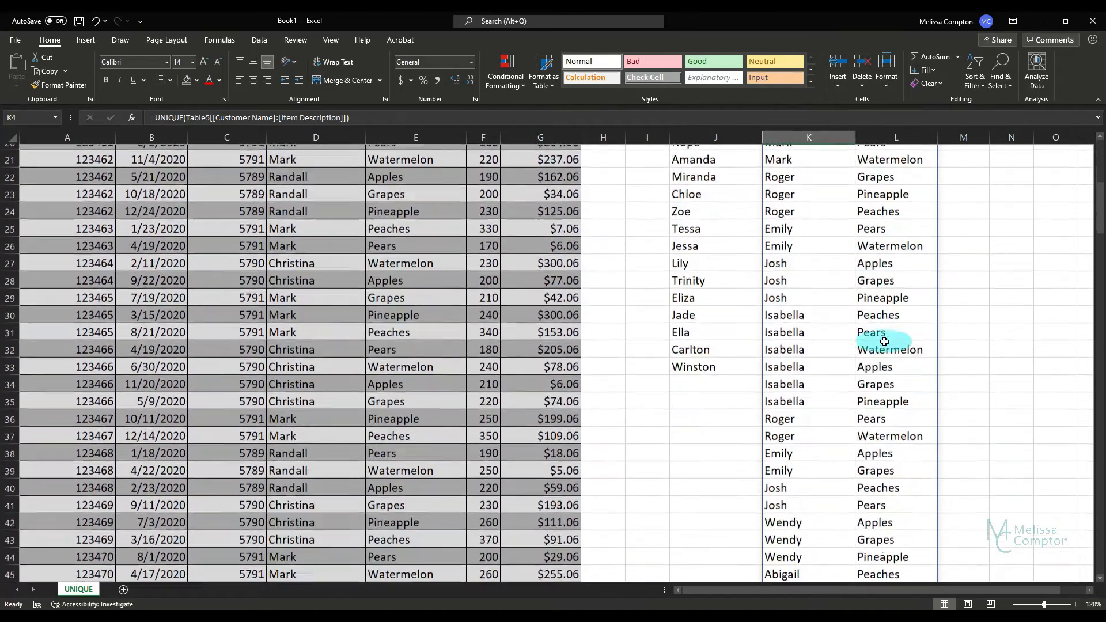
pyautogui.scroll(-1, 881, 342)
pyautogui.scroll(7, 876, 344)
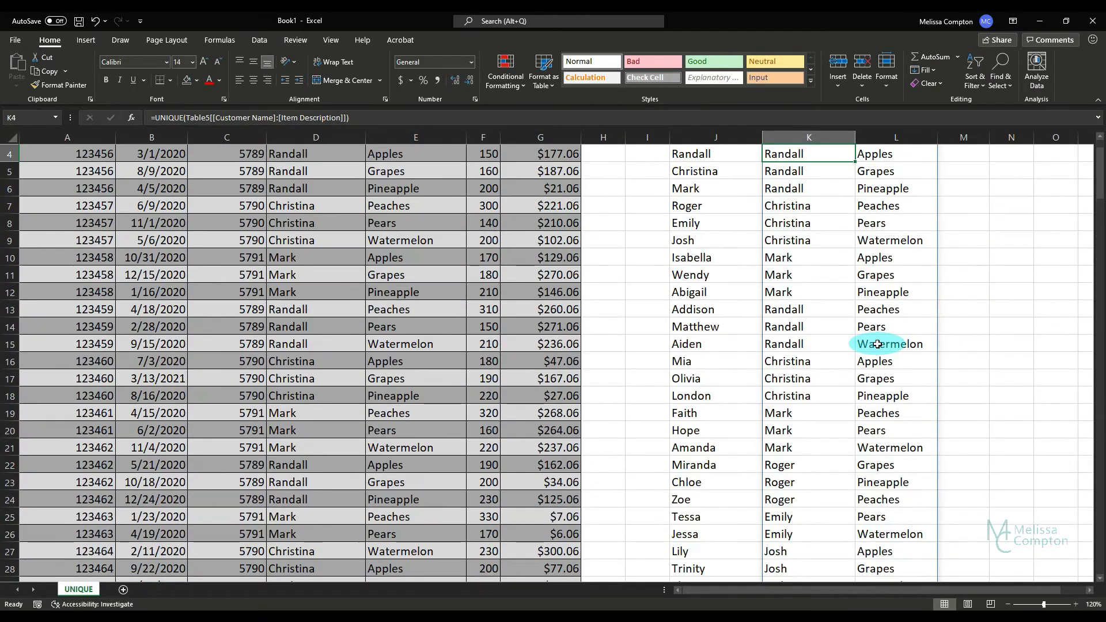
pyautogui.scroll(1, 876, 344)
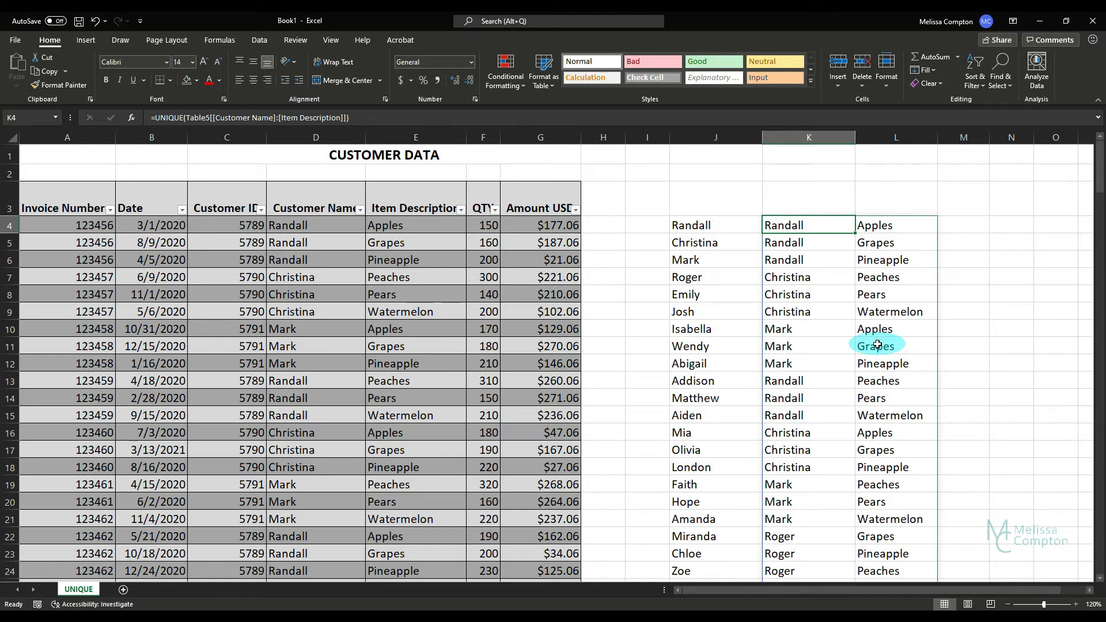
# Step: Insert a UNIQUE function in cell M4 with the table's Customer Name column as the array and Exactly_once set to TRUE
pyautogui.click(956, 224)
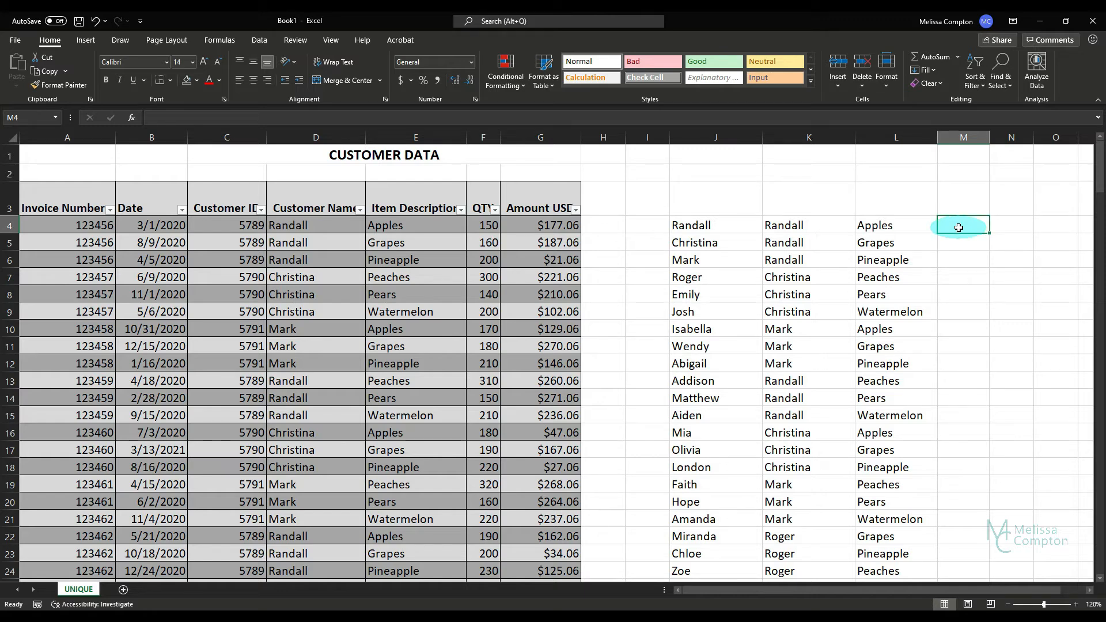
pyautogui.click(130, 118)
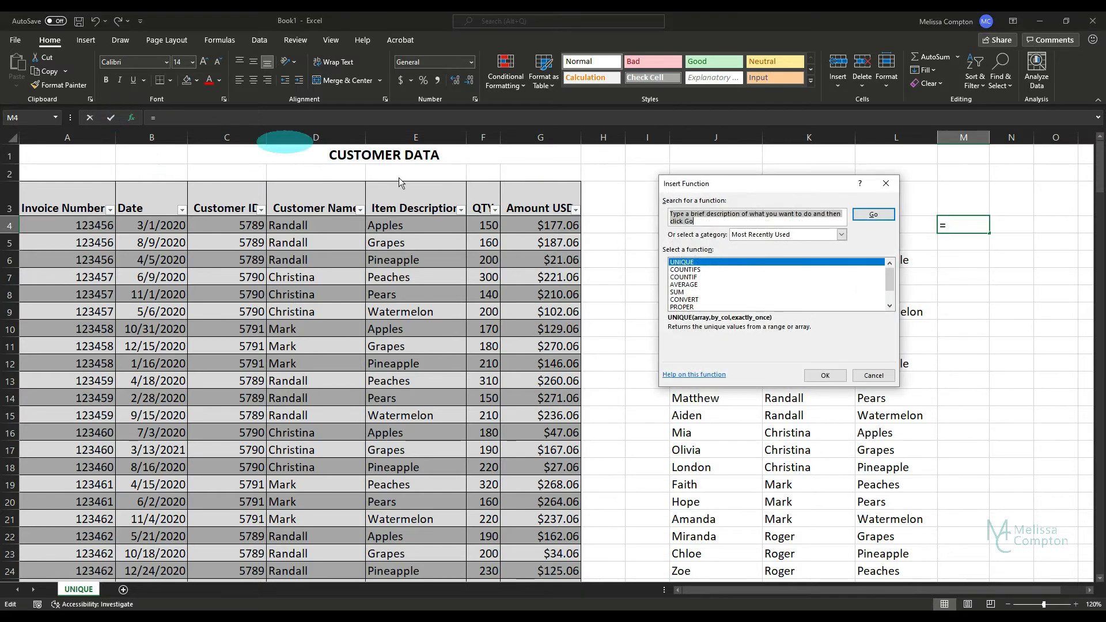
pyautogui.click(813, 377)
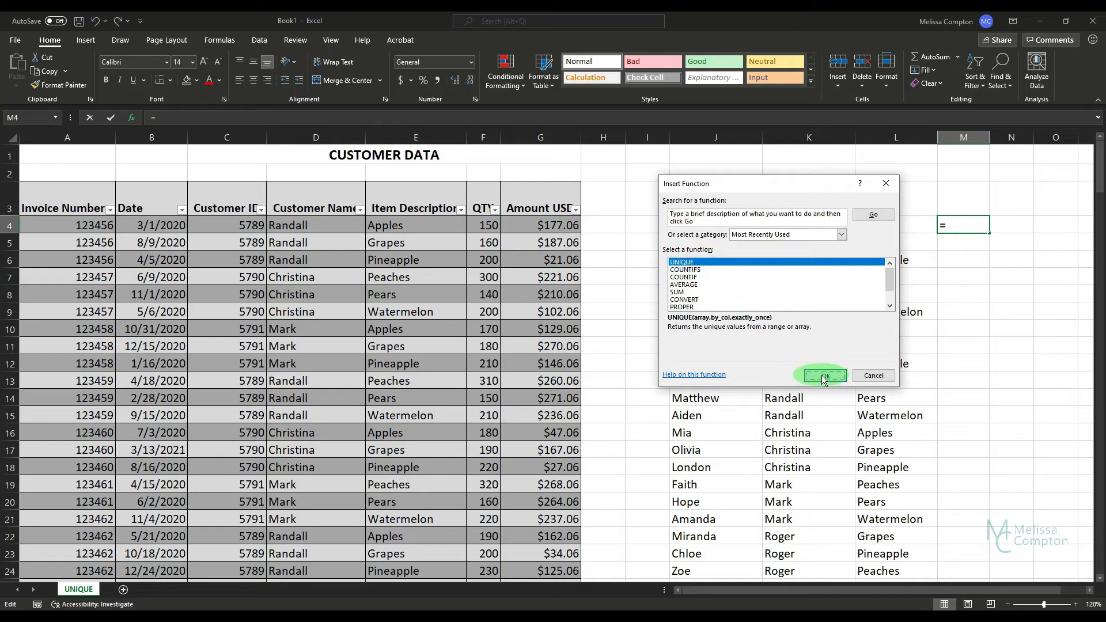
pyautogui.click(707, 238)
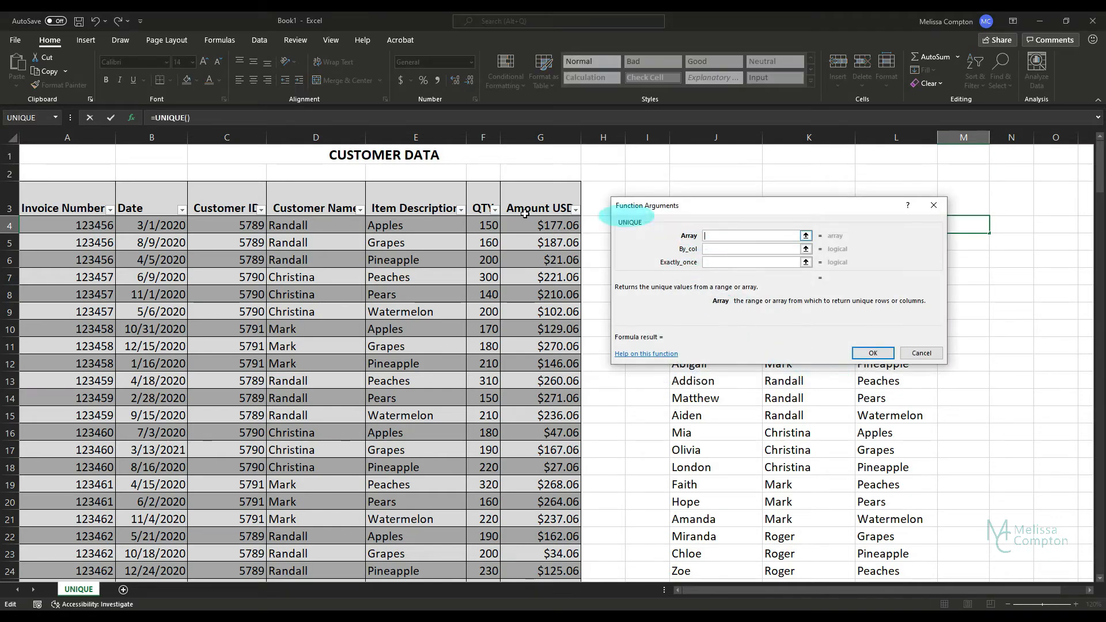
pyautogui.click(308, 180)
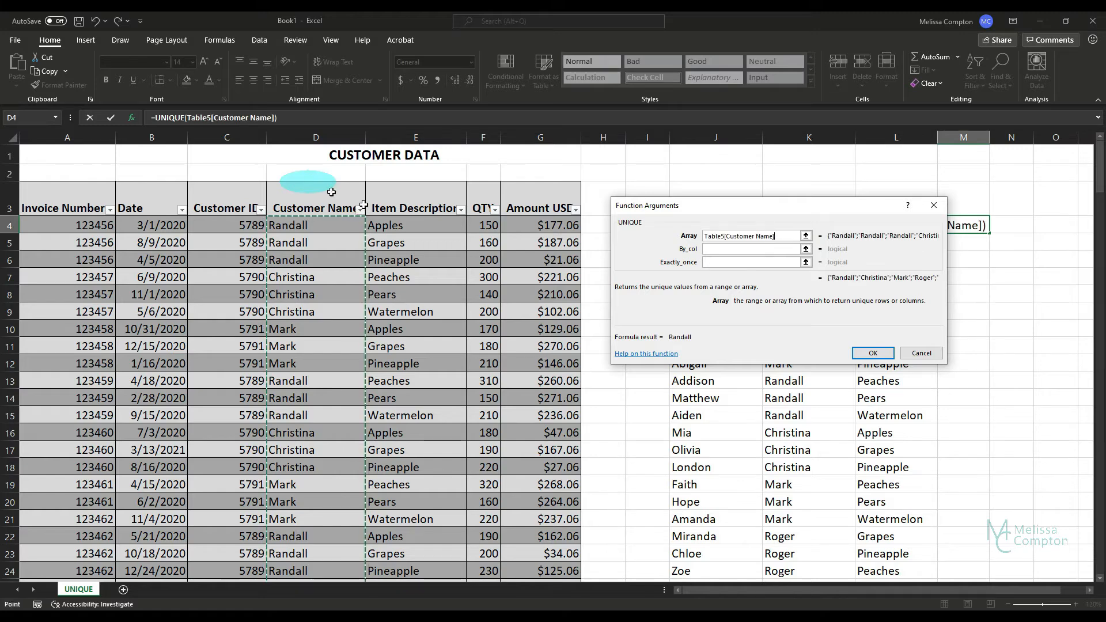
pyautogui.click(721, 263)
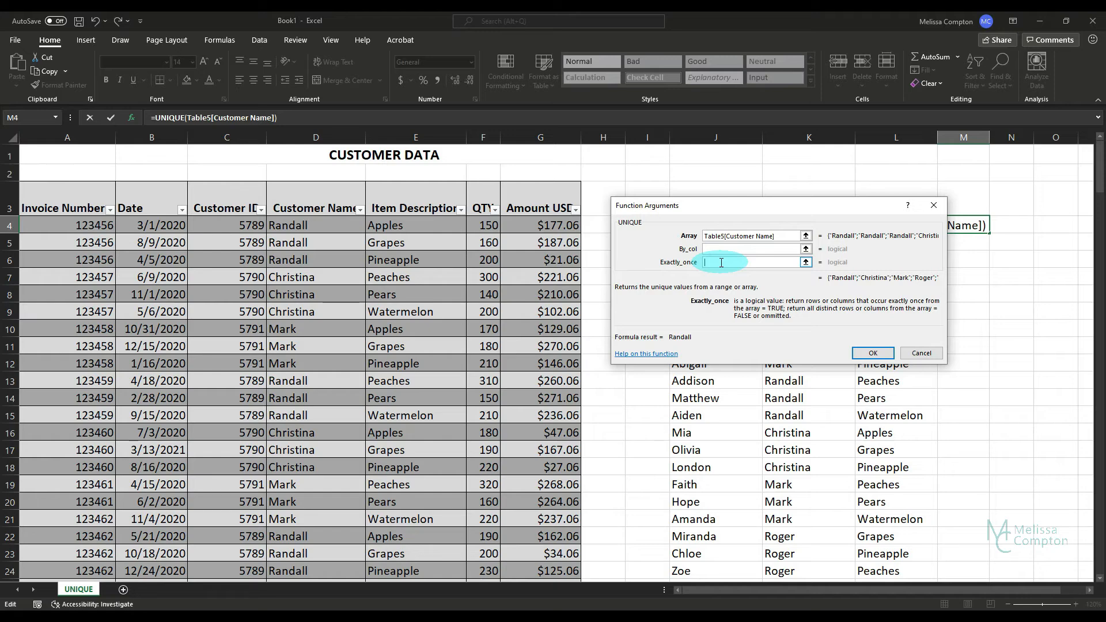
pyautogui.write('TRUE')
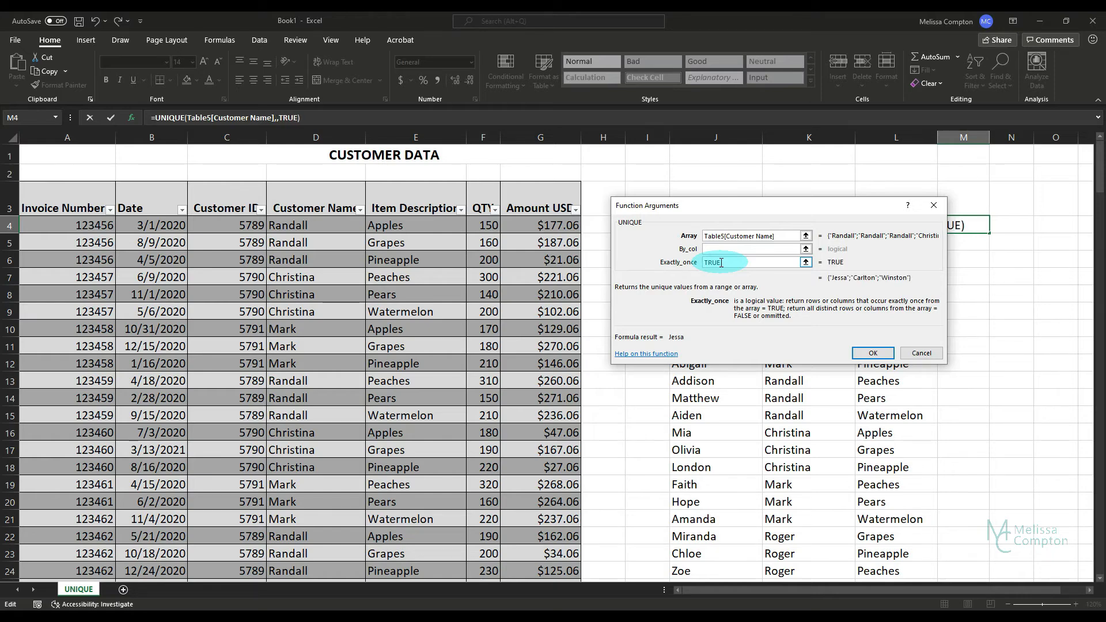
pyautogui.click(876, 353)
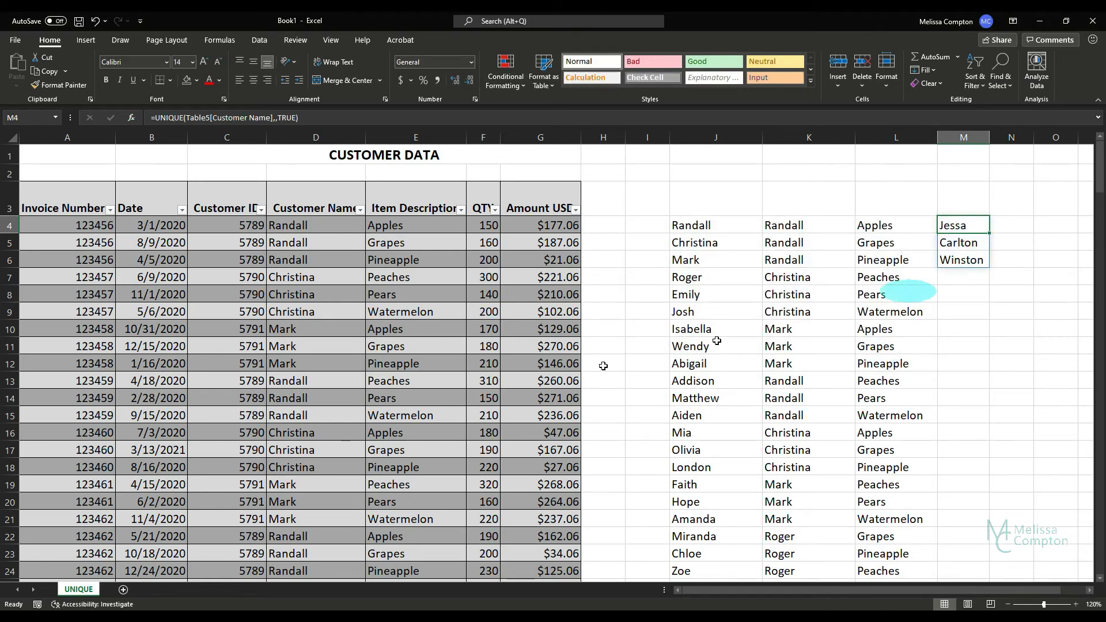
# Step: Narrow the empty columns H and I between the customer data table and the extracted lists
pyautogui.scroll(-8, 293, 361)
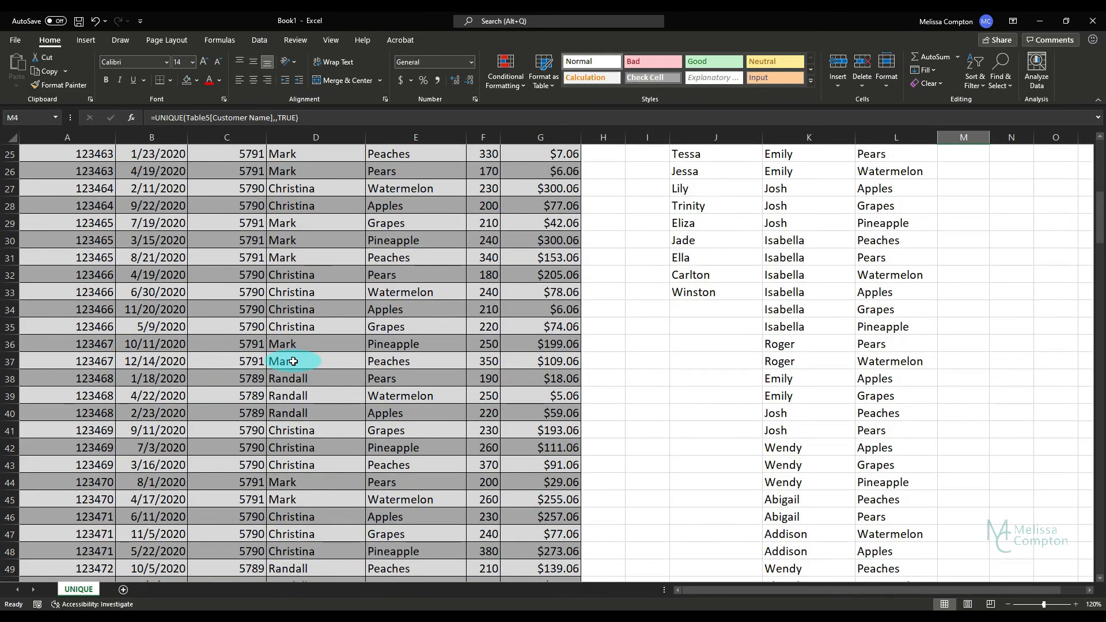
pyautogui.scroll(-6, 293, 361)
pyautogui.scroll(14, 293, 361)
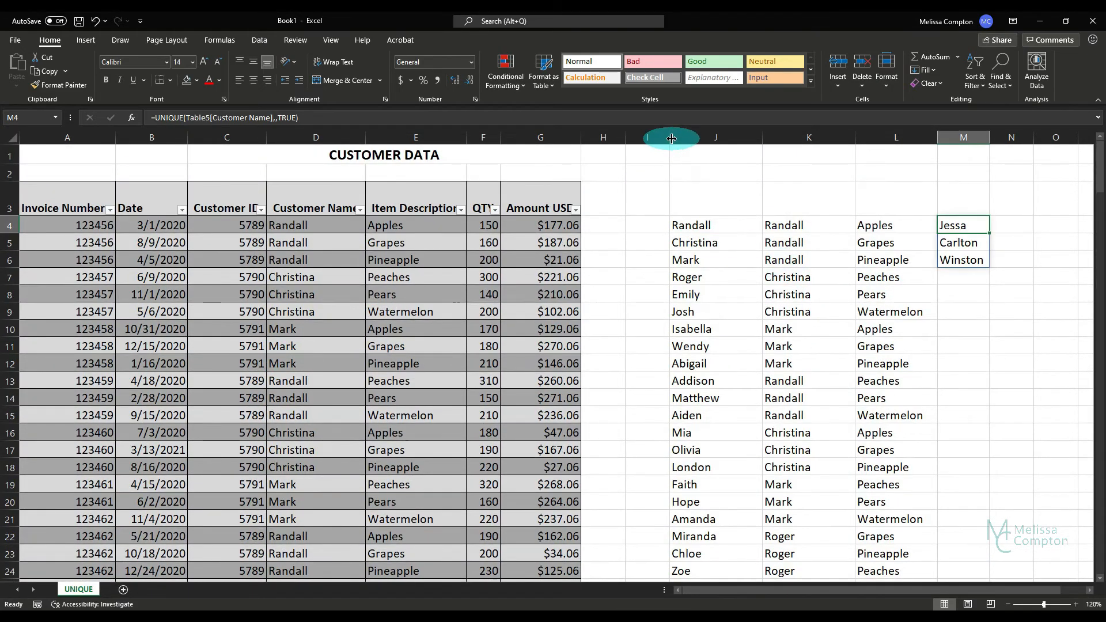
pyautogui.moveTo(671, 138); pyautogui.dragTo(596, 137)
# Step: Insert a UNIQUE function in cell N4 with the Item Description column as the array and Exactly_once TRUE, and widen column N to fit
pyautogui.click(941, 222)
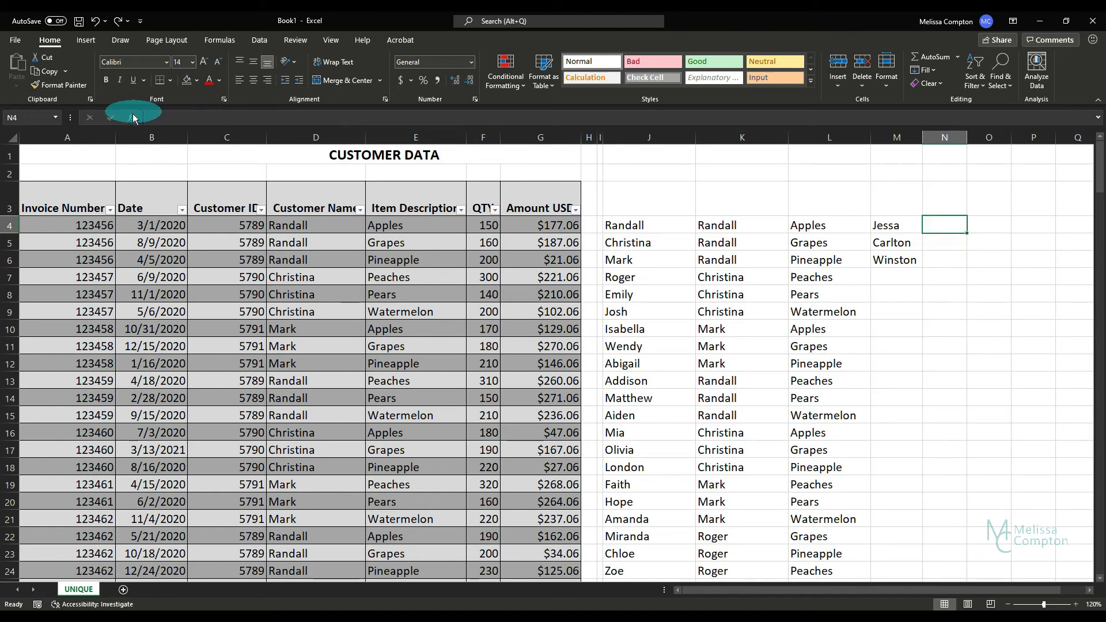
pyautogui.write('=')
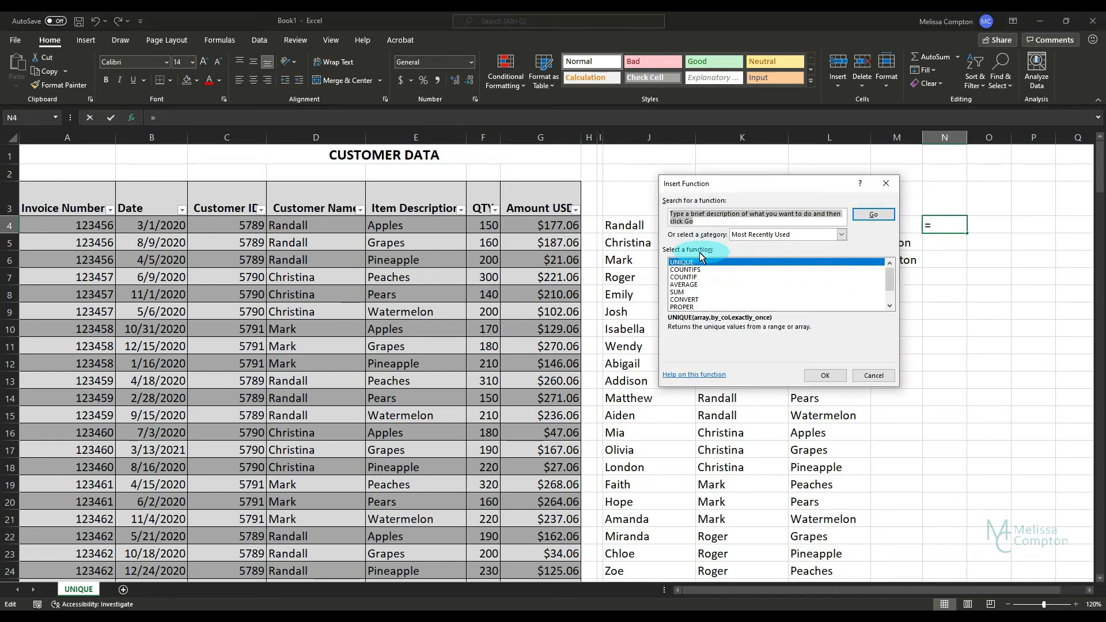
pyautogui.click(825, 377)
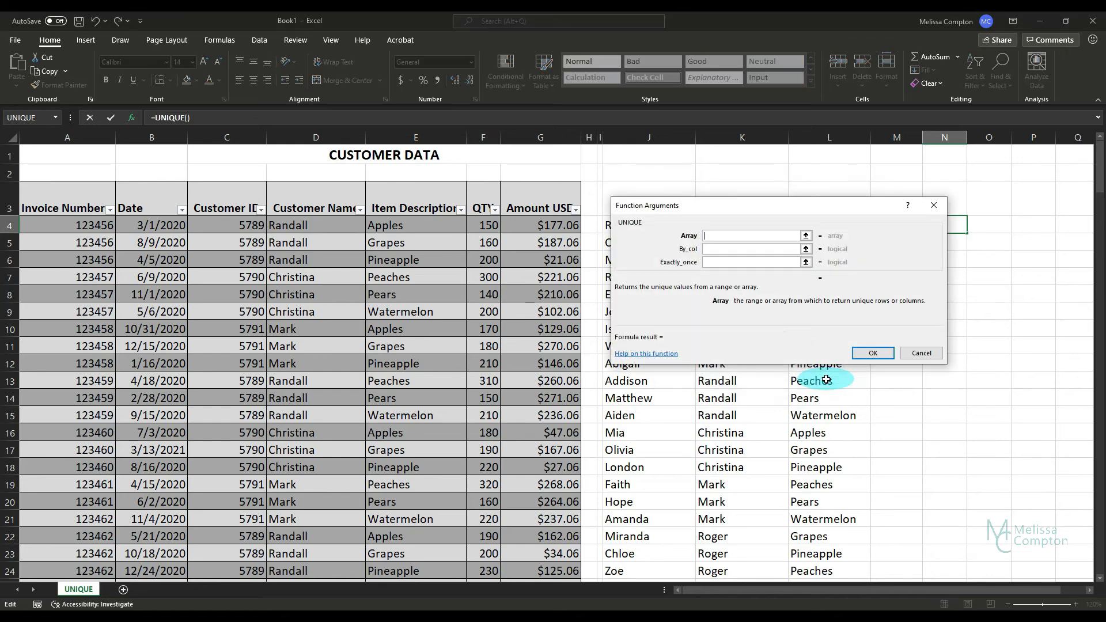
pyautogui.click(412, 183)
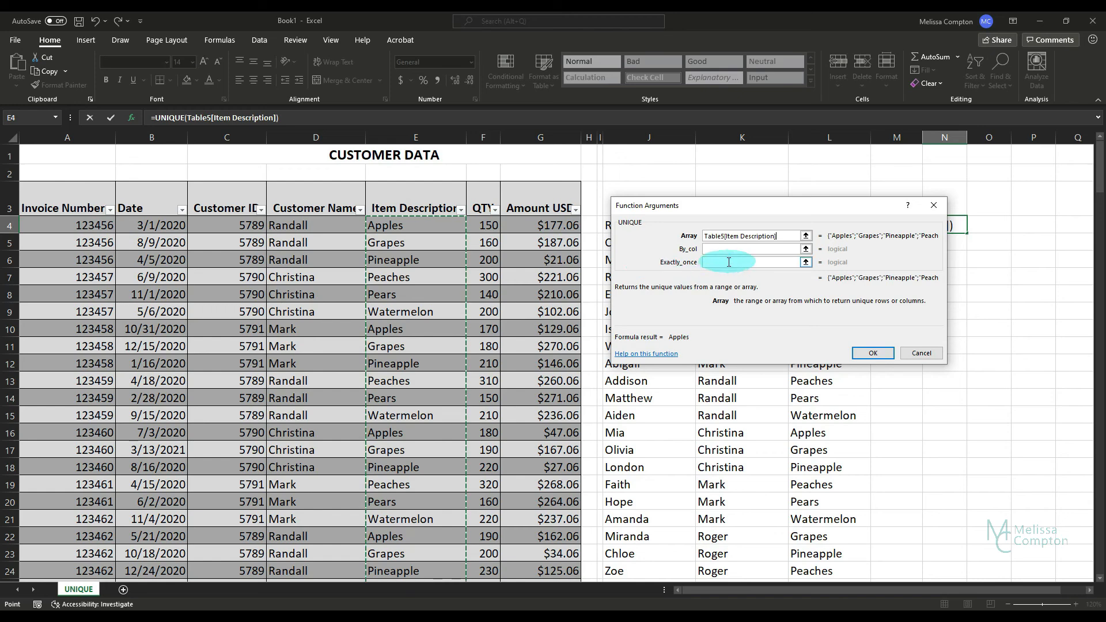
pyautogui.click(729, 262)
pyautogui.write('TRUE')
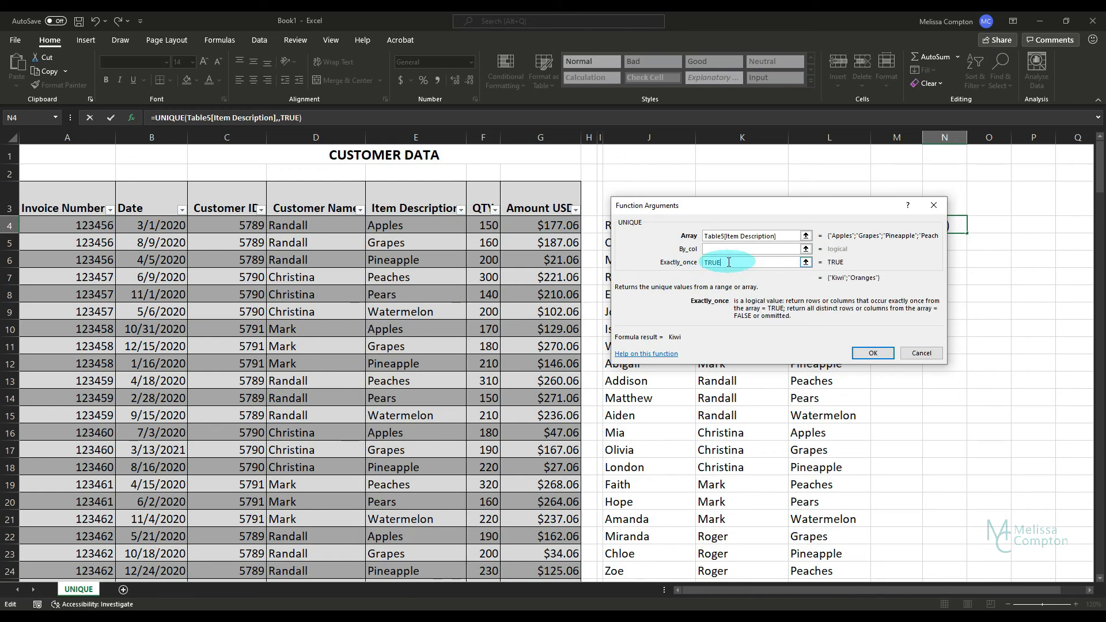
pyautogui.click(873, 352)
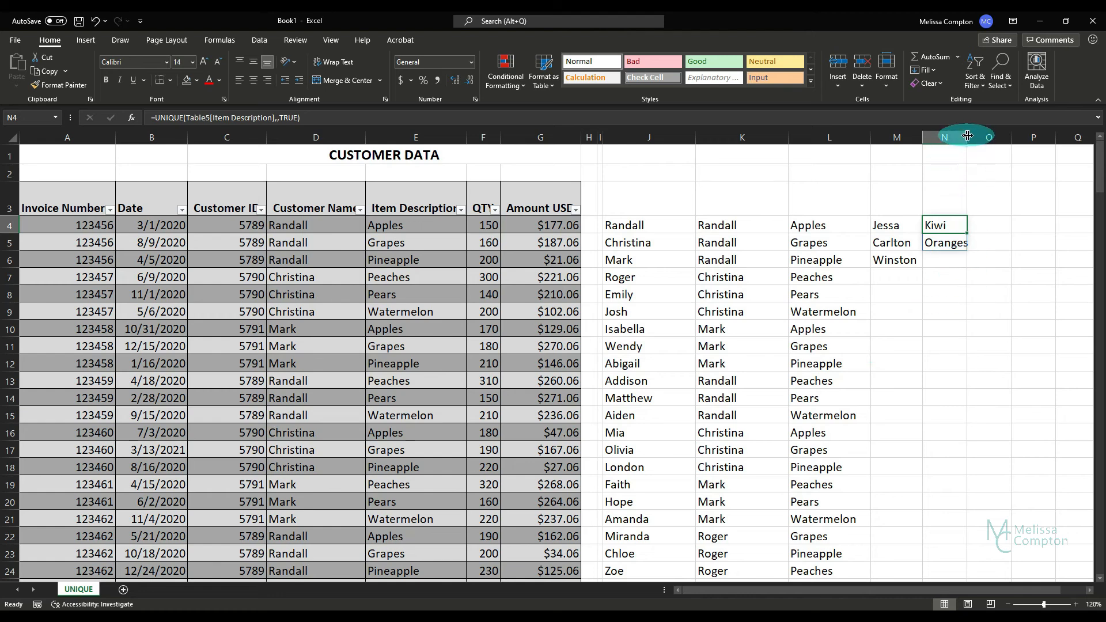
pyautogui.moveTo(967, 137); pyautogui.dragTo(975, 137)
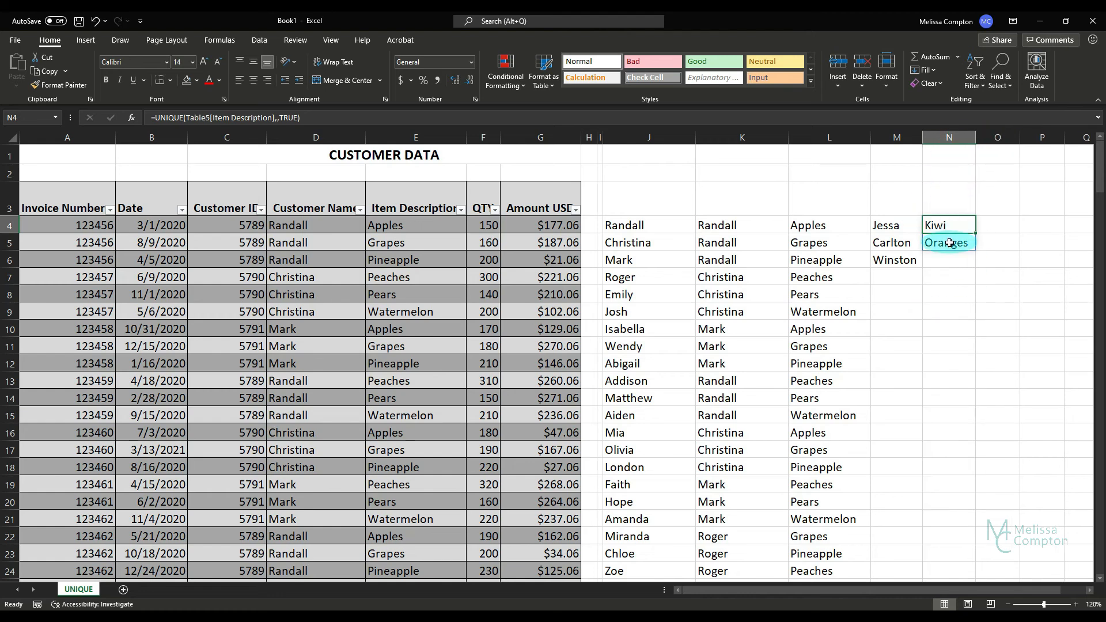